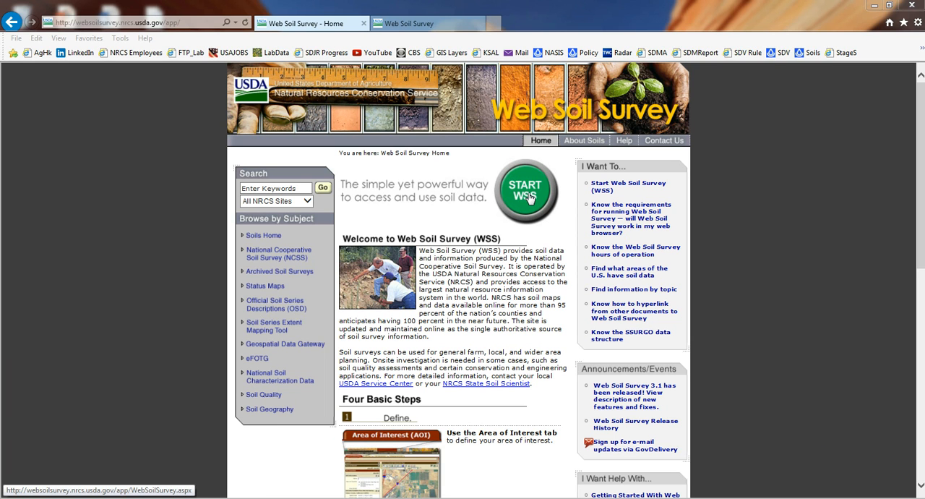
Step: Open the Web Soil Survey map page and view the location at latitude and longitude 43.94600, -84.42771
{"action": "left_click", "coordinate": [429, 23]}
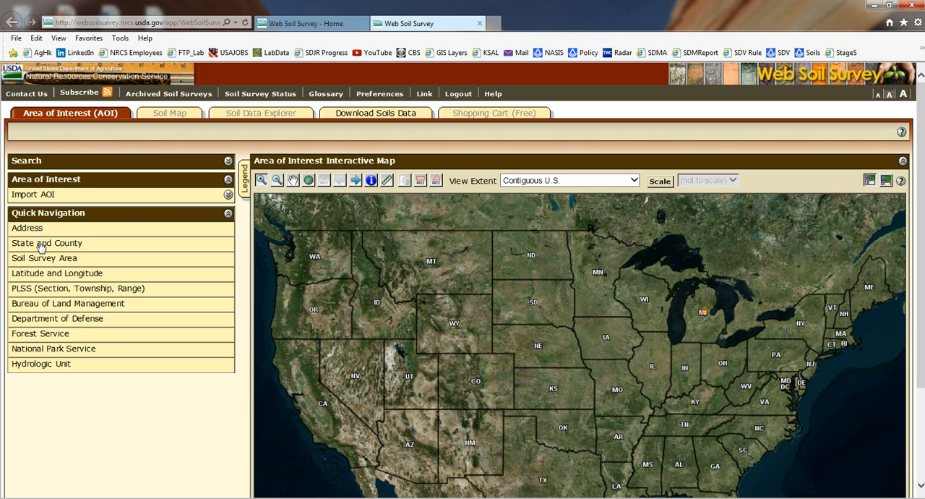
{"action": "left_click", "coordinate": [73, 277]}
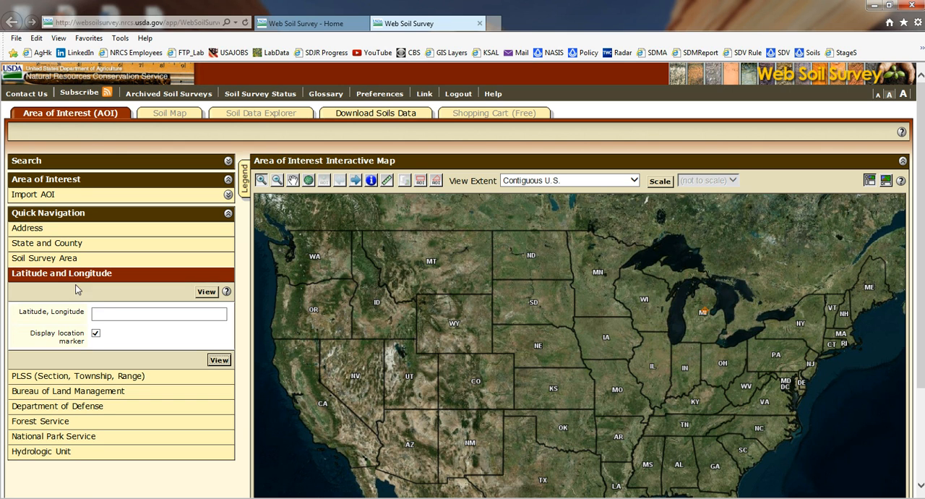
{"action": "left_click", "coordinate": [104, 312]}
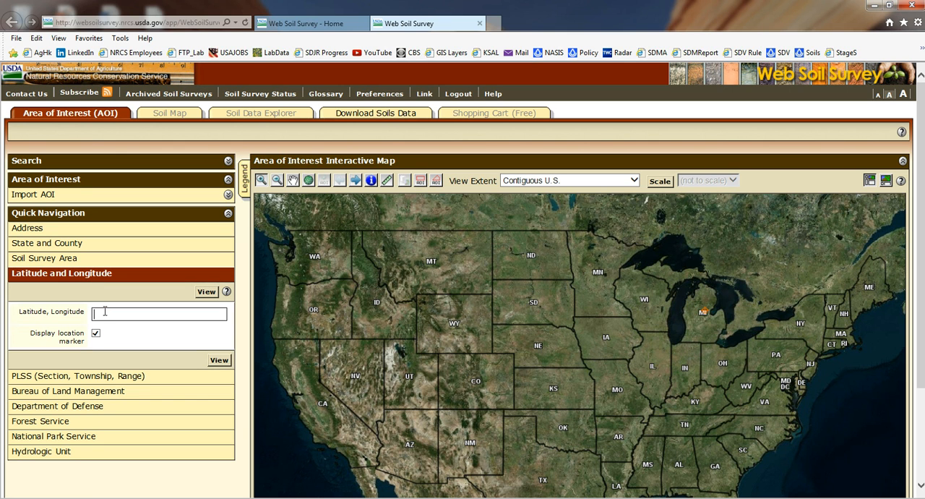
{"action": "type", "text": "43"}
{"action": "type", "text": ".6"}
{"action": "type", "text": "4600"}
{"action": "type", "text": ","}
{"action": "type", "text": " -84"}
{"action": "type", "text": "."}
{"action": "type", "text": "42"}
{"action": "type", "text": "771"}
{"action": "left_click", "coordinate": [219, 361]}
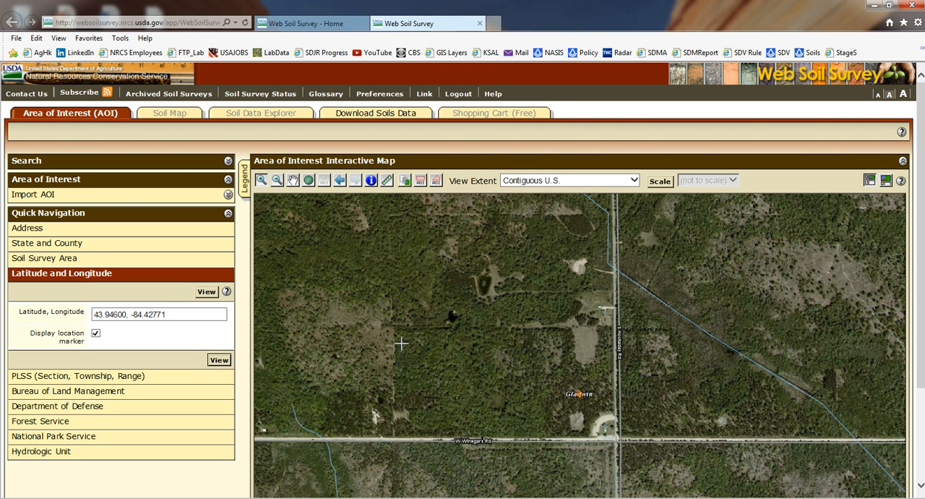
Step: Define a rectangular area of interest of about 2,177 acres from Smith Rd to just south of W Winegars Rd
{"action": "scroll", "coordinate": [418, 339], "scroll_direction": "down", "scroll_amount": 2}
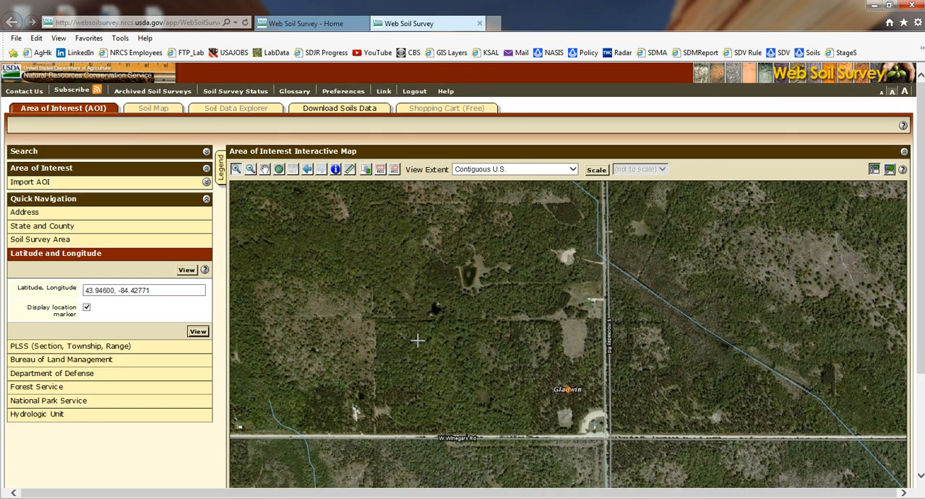
{"action": "scroll", "coordinate": [418, 340], "scroll_direction": "up", "scroll_amount": 2}
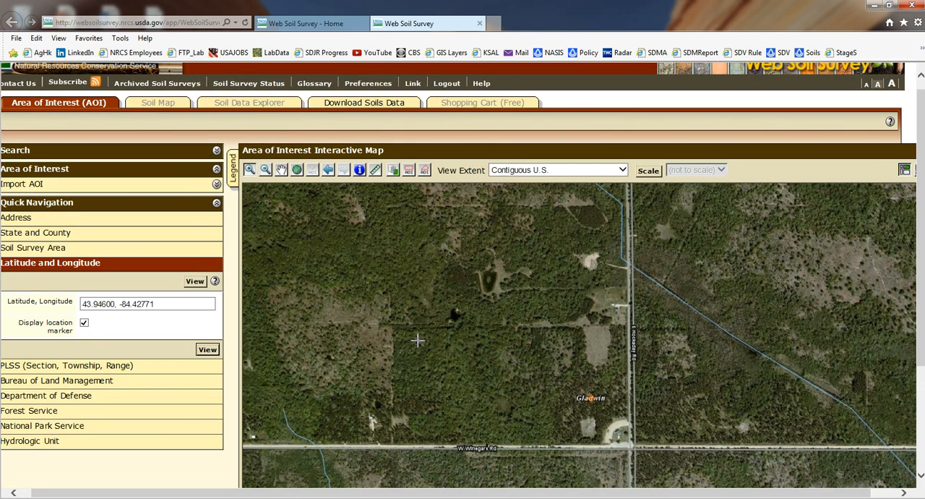
{"action": "left_click", "coordinate": [265, 169]}
{"action": "left_click", "coordinate": [568, 322]}
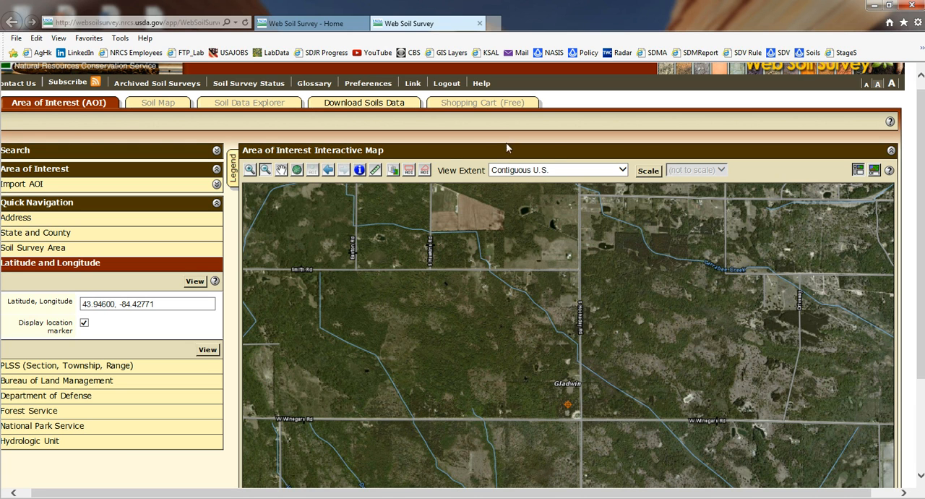
{"action": "left_click", "coordinate": [409, 173]}
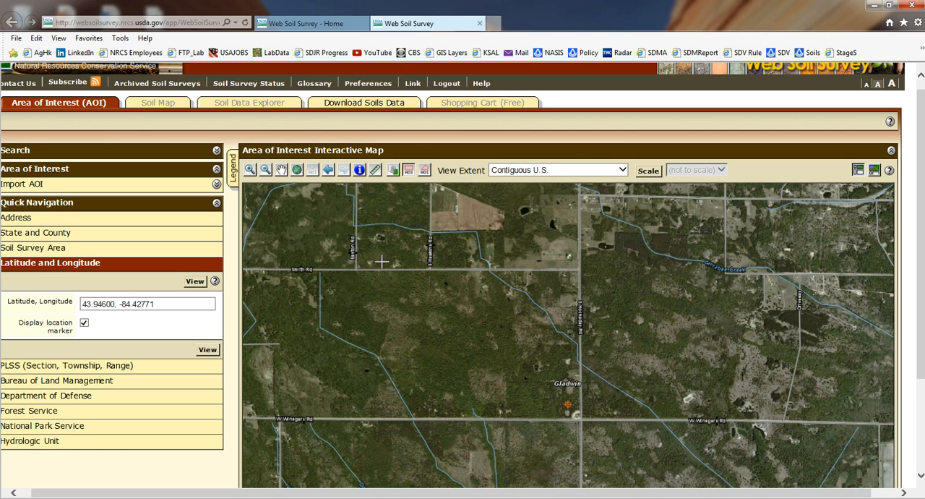
{"action": "left_click_drag", "start_coordinate": [320, 271], "coordinate": [738, 450]}
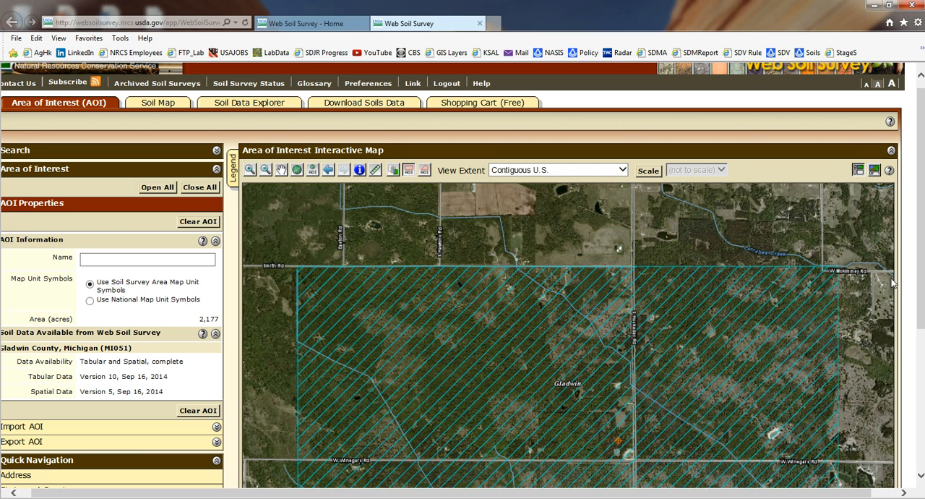
Step: Display the soil map and map unit legend for the defined area of interest
{"action": "scroll", "coordinate": [916, 287], "scroll_direction": "down", "scroll_amount": 1}
{"action": "scroll", "coordinate": [916, 287], "scroll_direction": "down", "scroll_amount": 1}
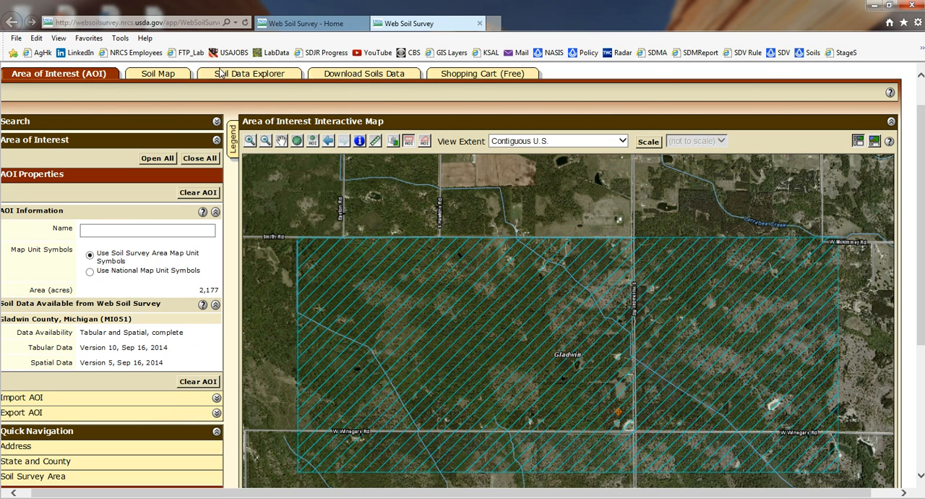
{"action": "left_click", "coordinate": [165, 74]}
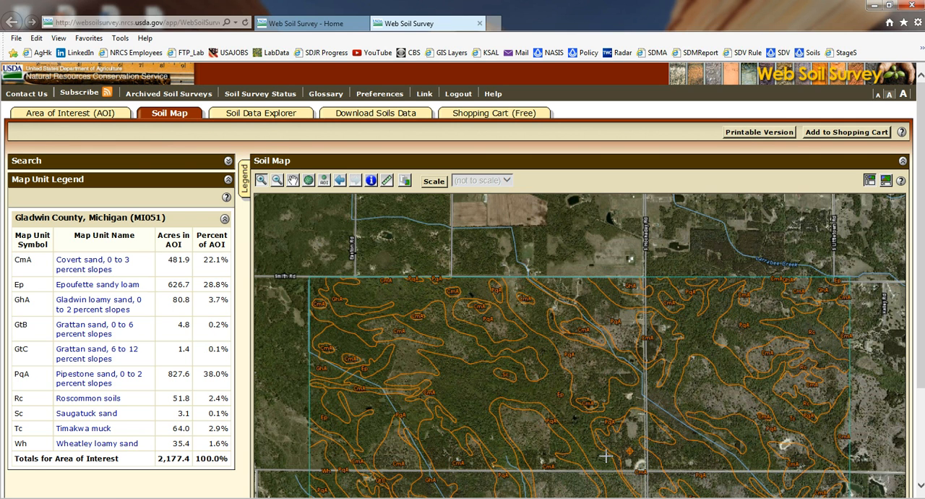
Step: Review the map unit description of Epoufette sandy loam, close it, and look over the mapped soil boundaries
{"action": "left_click", "coordinate": [106, 287]}
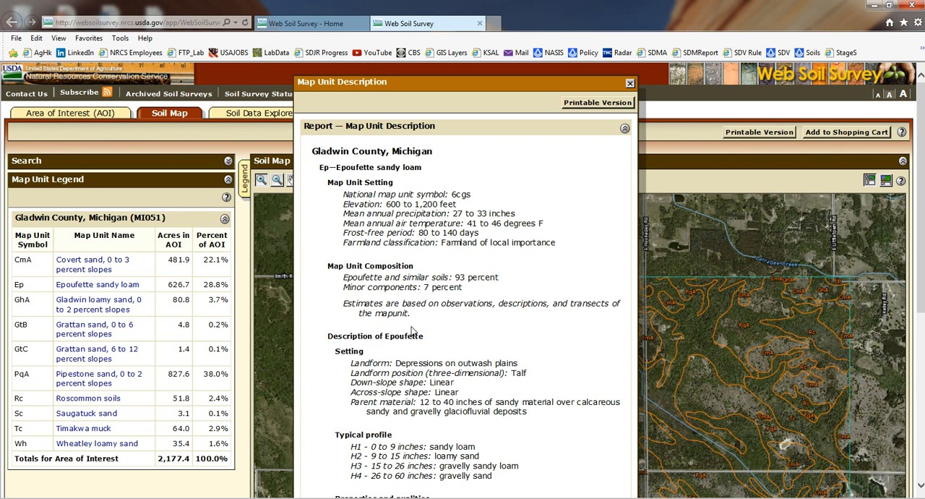
{"action": "scroll", "coordinate": [413, 329], "scroll_direction": "down", "scroll_amount": 4}
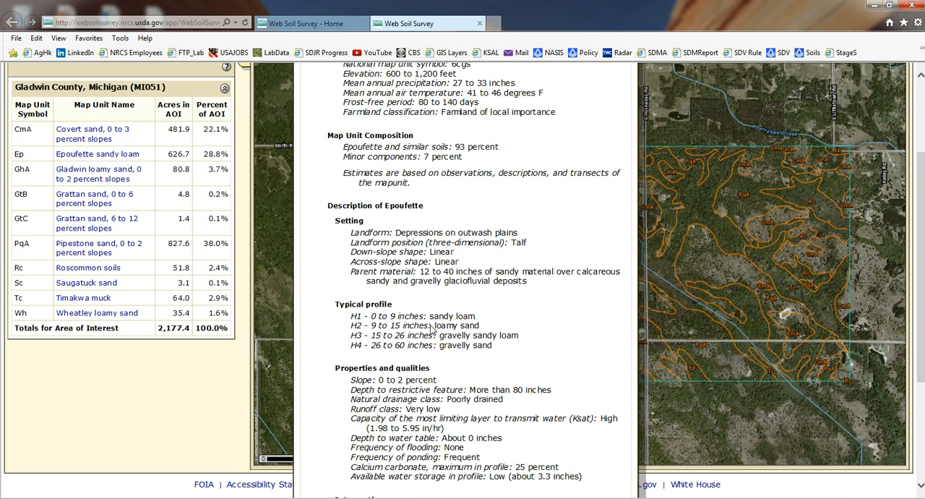
{"action": "scroll", "coordinate": [431, 328], "scroll_direction": "up", "scroll_amount": 4}
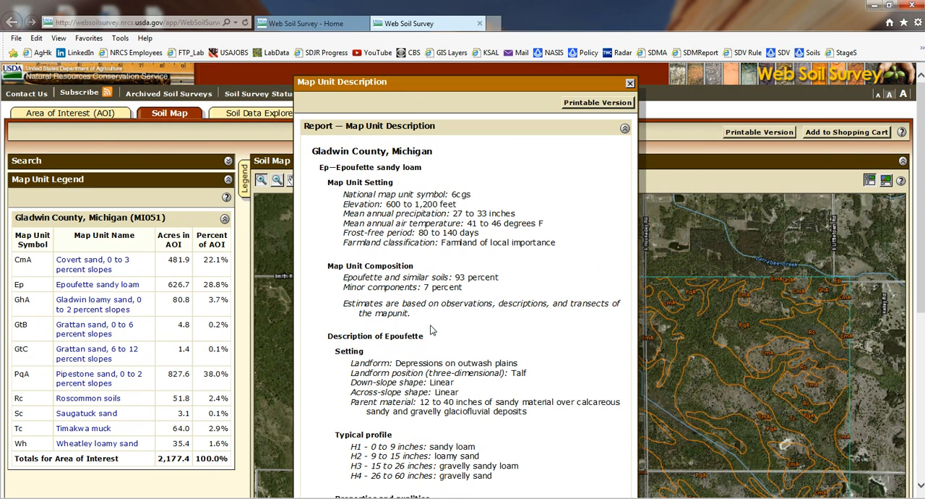
{"action": "left_click", "coordinate": [629, 84]}
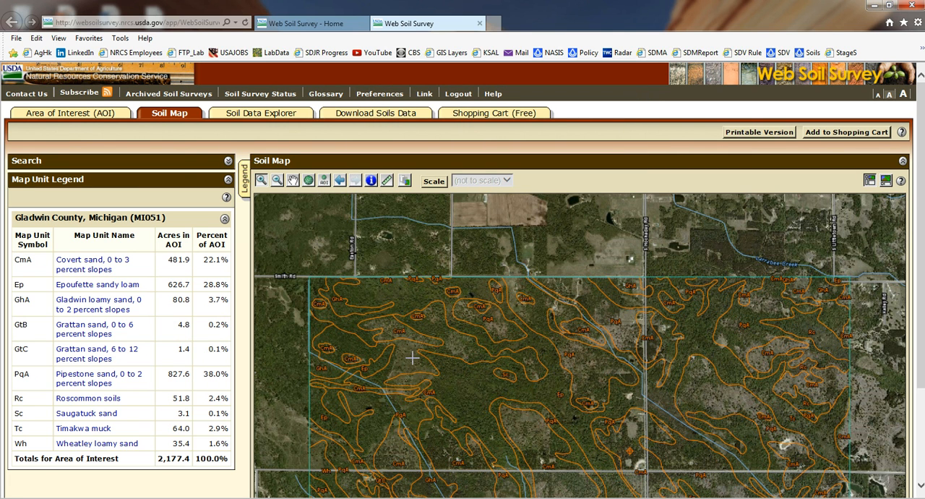
{"action": "scroll", "coordinate": [412, 357], "scroll_direction": "down", "scroll_amount": 2}
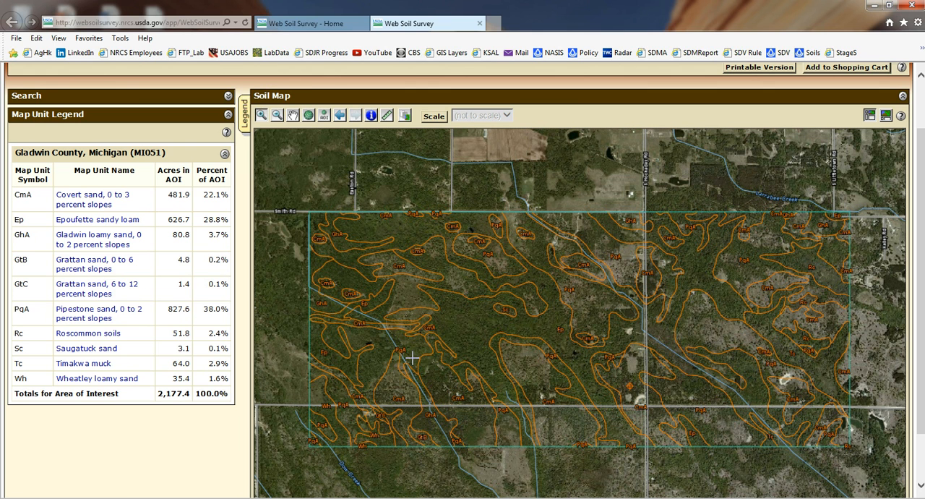
{"action": "scroll", "coordinate": [412, 357], "scroll_direction": "up", "scroll_amount": 2}
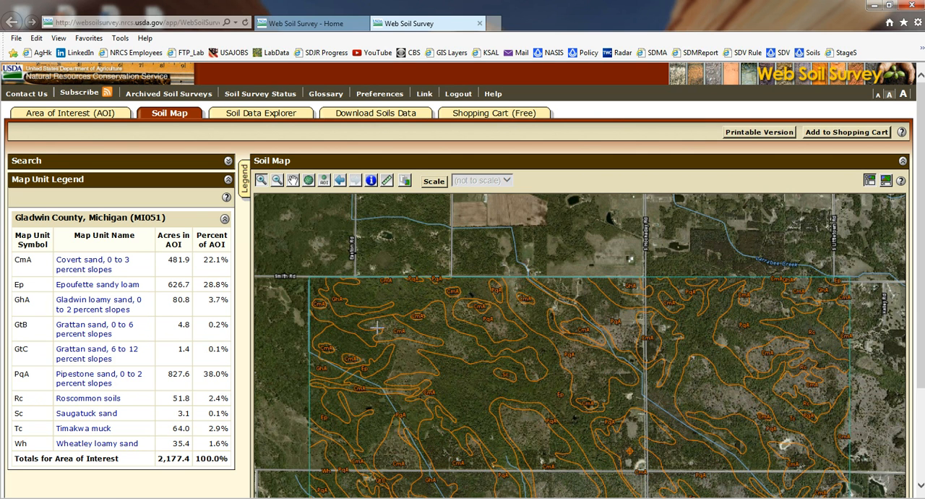
Step: Generate the Septic Tank Absorption Fields rating from the Sanitary Facilities suitabilities and limitations for the area of interest
{"action": "left_click", "coordinate": [254, 114]}
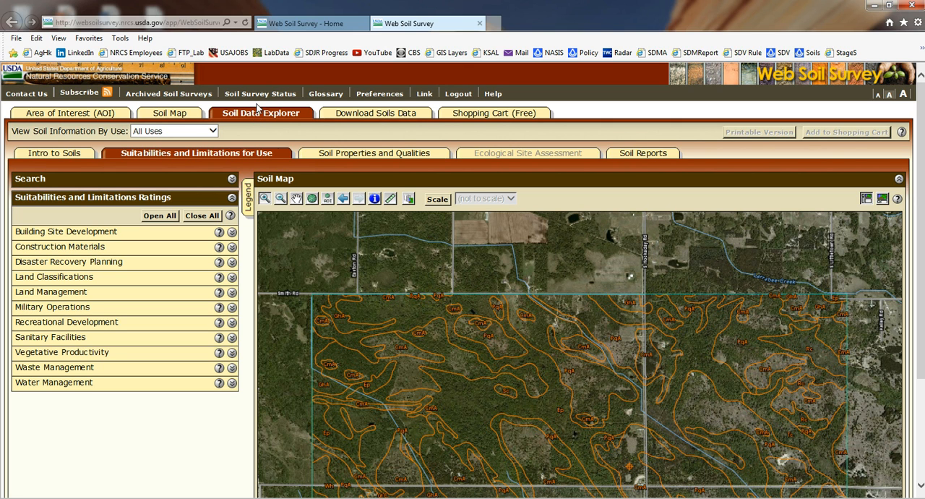
{"action": "left_click", "coordinate": [44, 339]}
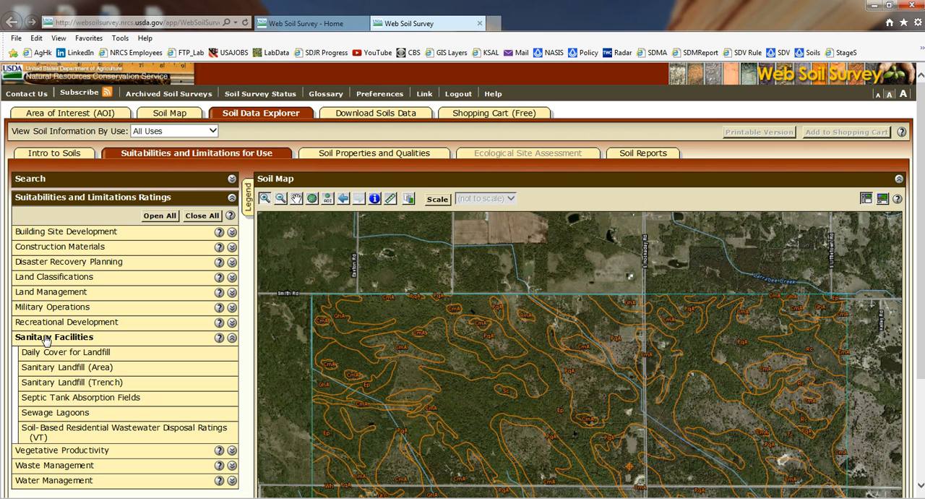
{"action": "left_click", "coordinate": [109, 399]}
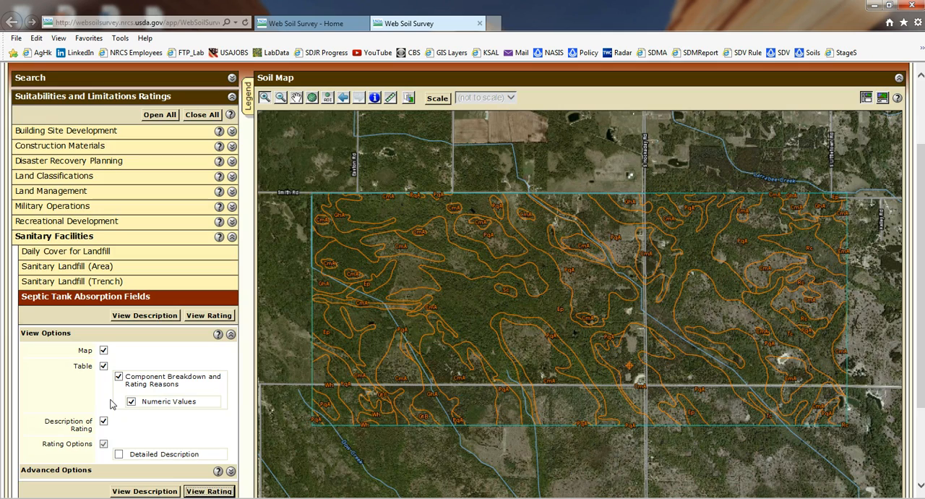
{"action": "left_click", "coordinate": [216, 318]}
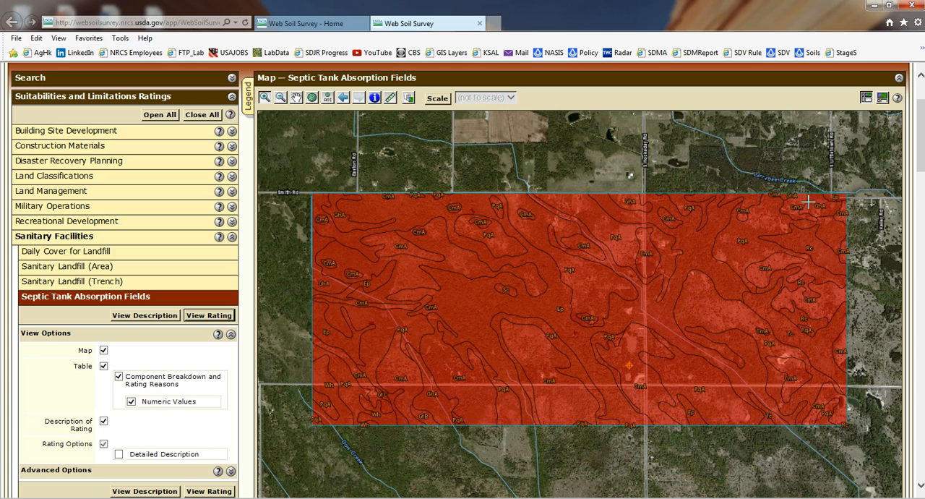
Step: Examine the septic tank absorption rating map, the map unit and rating value tables, the rating description, and the rating options
{"action": "left_click_drag", "start_coordinate": [916, 143], "coordinate": [912, 221]}
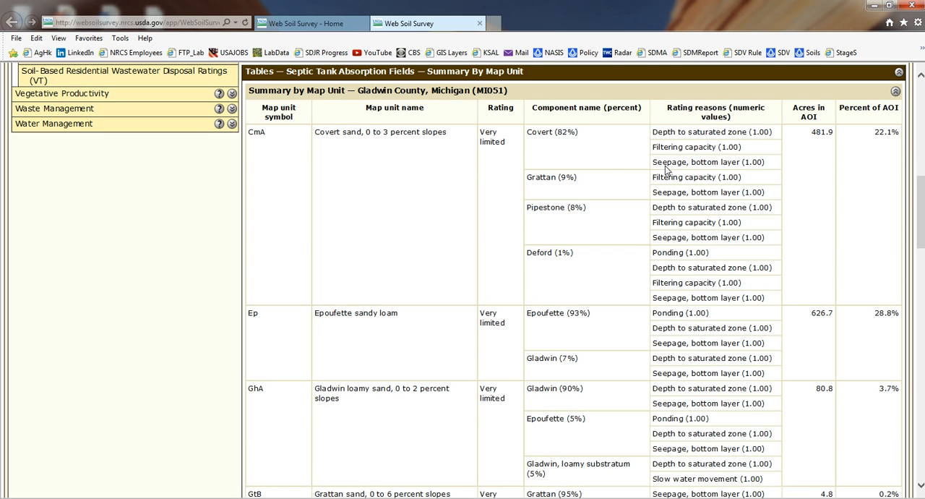
{"action": "scroll", "coordinate": [600, 275], "scroll_direction": "down", "scroll_amount": 2}
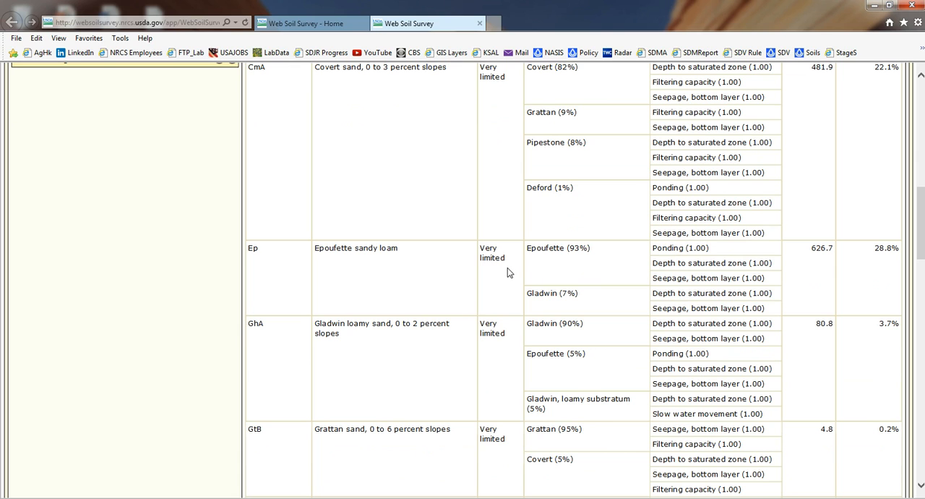
{"action": "scroll", "coordinate": [507, 267], "scroll_direction": "up", "scroll_amount": 5}
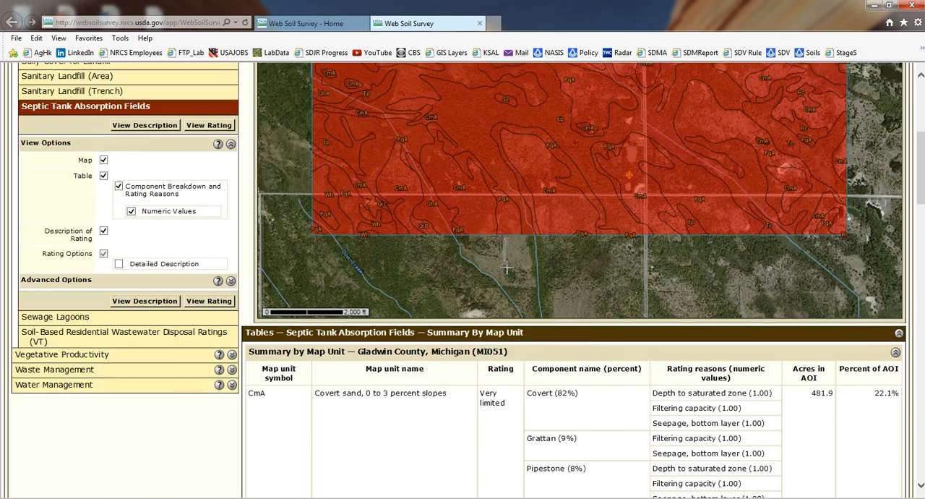
{"action": "scroll", "coordinate": [507, 267], "scroll_direction": "up", "scroll_amount": 2}
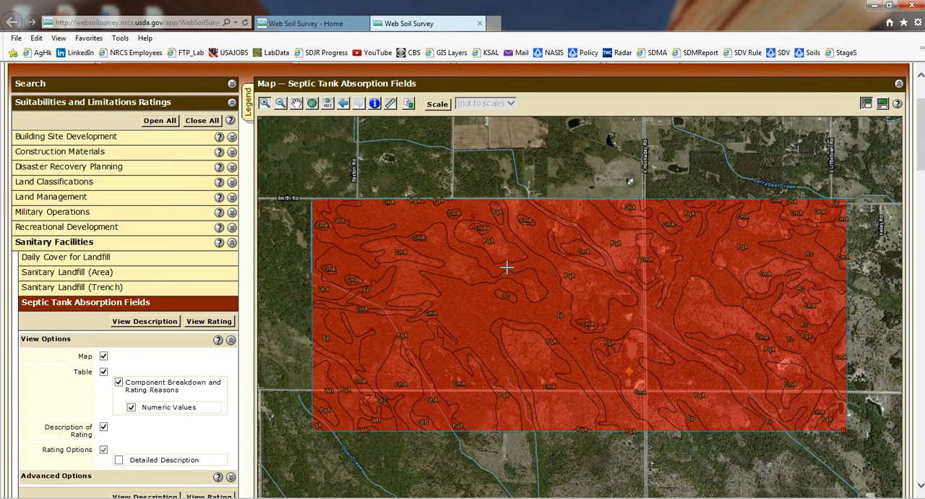
{"action": "scroll", "coordinate": [510, 252], "scroll_direction": "down", "scroll_amount": 3}
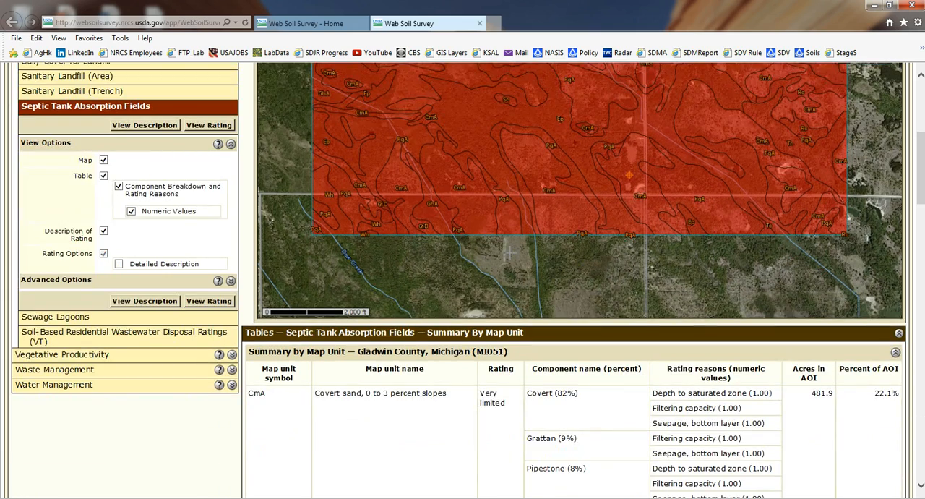
{"action": "scroll", "coordinate": [509, 252], "scroll_direction": "down", "scroll_amount": 10}
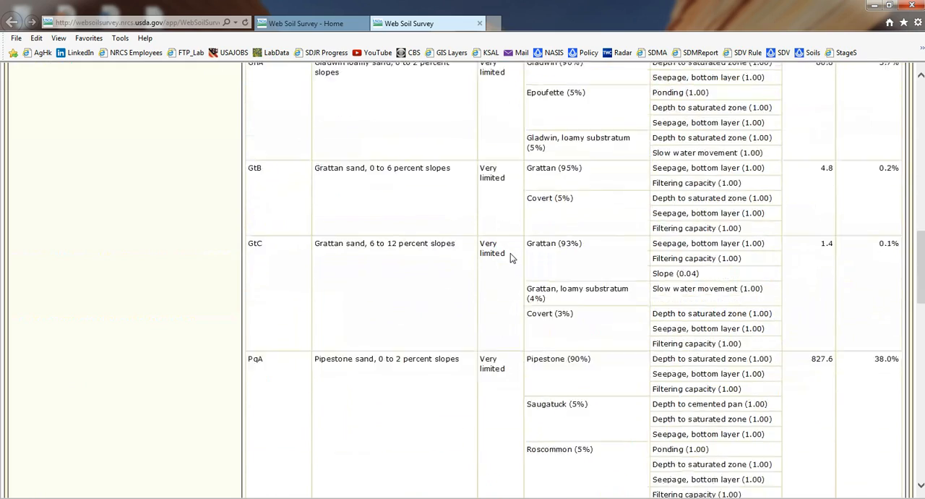
{"action": "scroll", "coordinate": [510, 253], "scroll_direction": "down", "scroll_amount": 14}
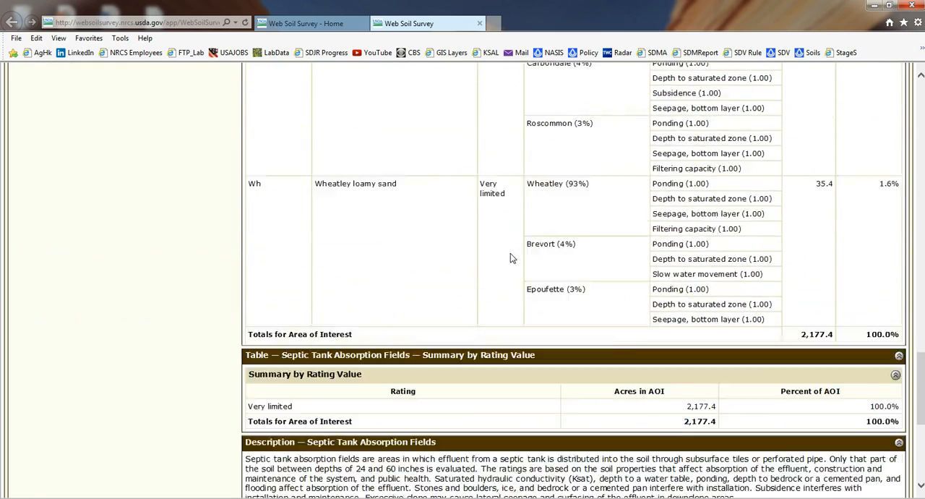
{"action": "scroll", "coordinate": [510, 257], "scroll_direction": "down", "scroll_amount": 1}
{"action": "scroll", "coordinate": [511, 258], "scroll_direction": "down", "scroll_amount": 1}
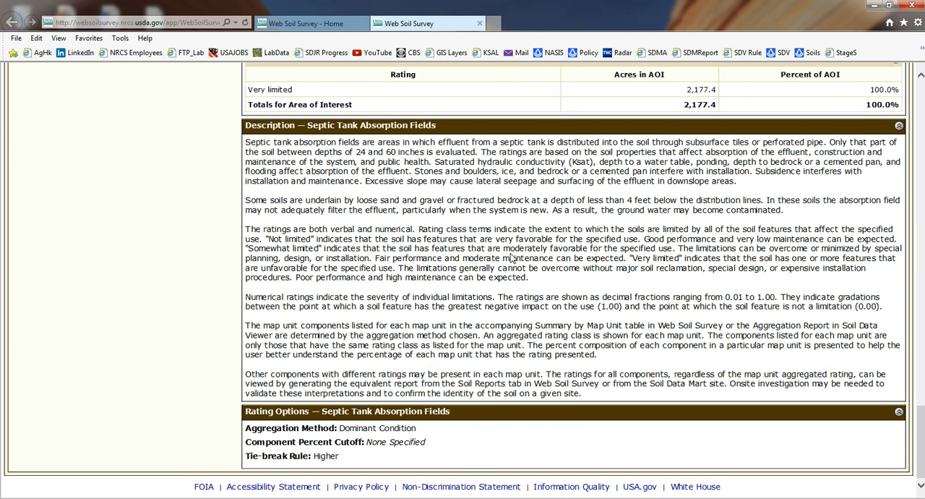
{"action": "scroll", "coordinate": [436, 289], "scroll_direction": "up", "scroll_amount": 5}
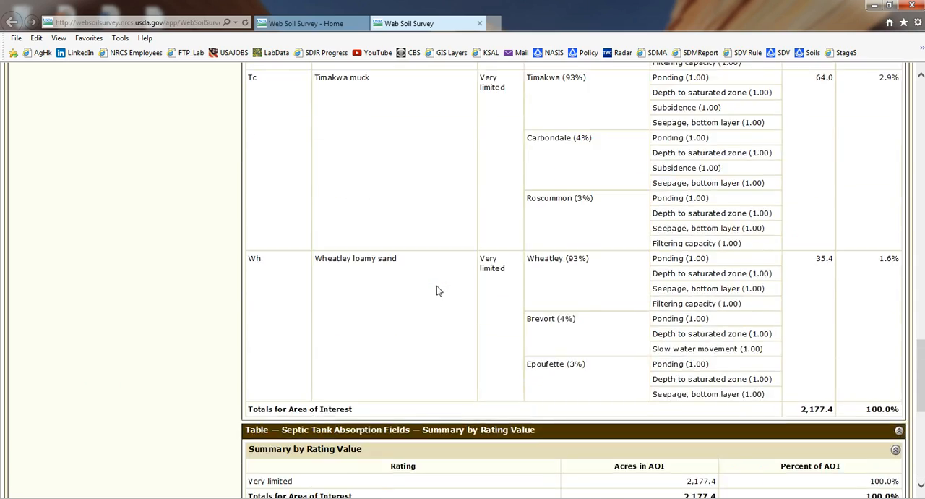
{"action": "scroll", "coordinate": [436, 290], "scroll_direction": "up", "scroll_amount": 15}
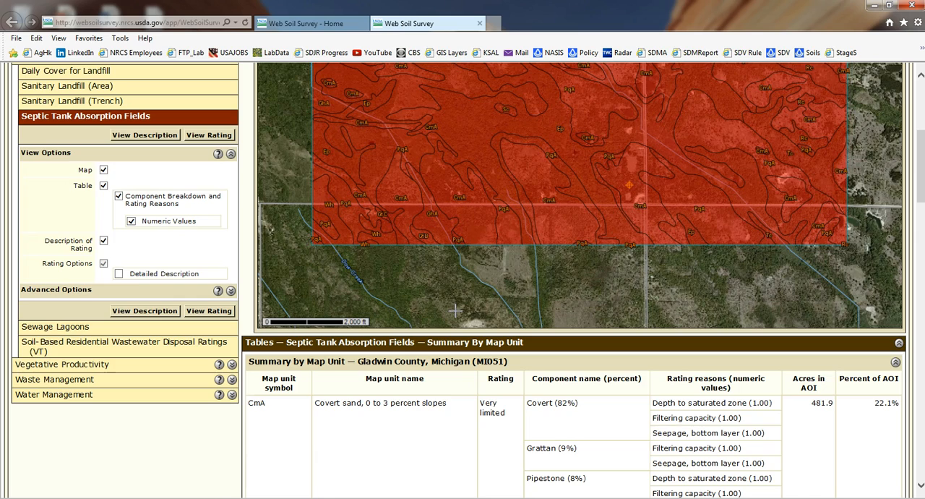
{"action": "scroll", "coordinate": [456, 310], "scroll_direction": "up", "scroll_amount": 8}
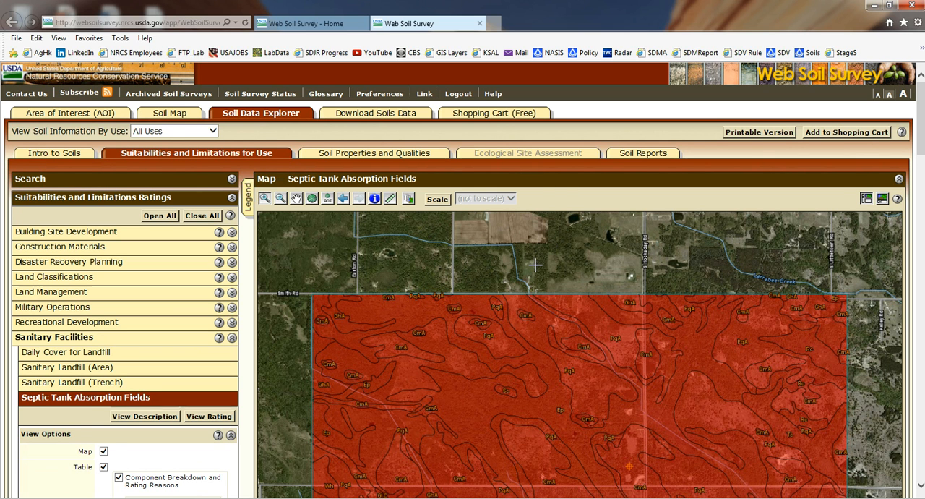
Step: Generate the Depth to Water Table rating from the Water Features soil properties and qualities for the area of interest
{"action": "scroll", "coordinate": [535, 265], "scroll_direction": "down", "scroll_amount": 2}
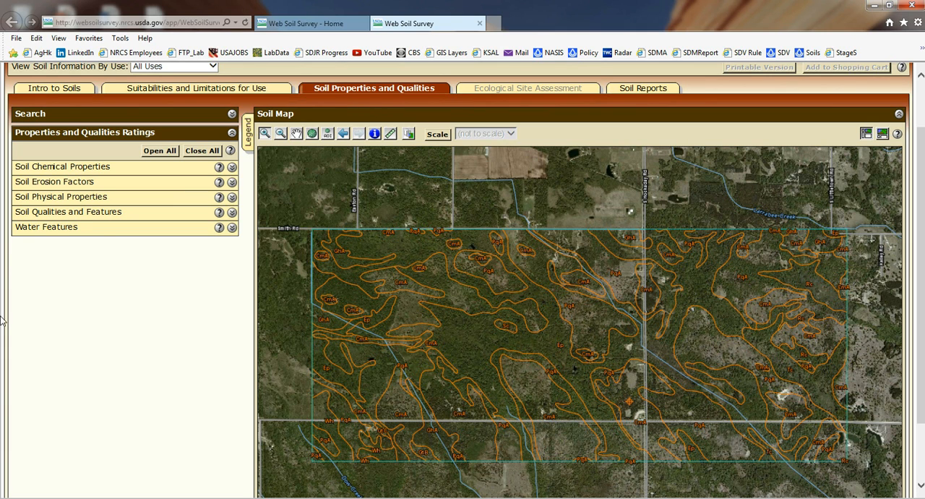
{"action": "left_click", "coordinate": [45, 227]}
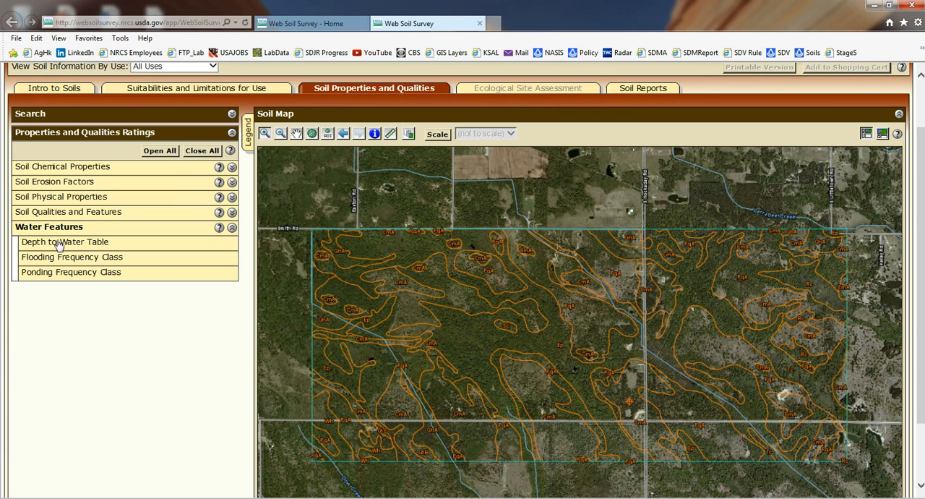
{"action": "left_click", "coordinate": [60, 244]}
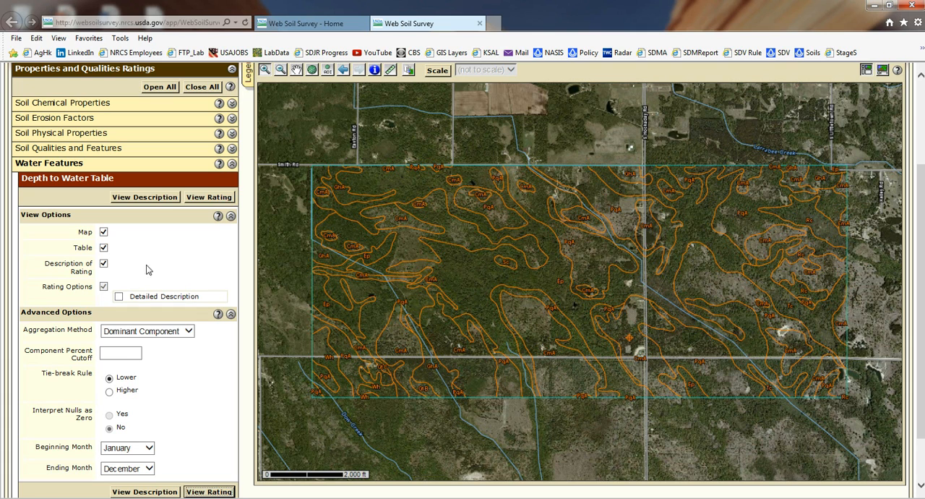
{"action": "left_click", "coordinate": [214, 199]}
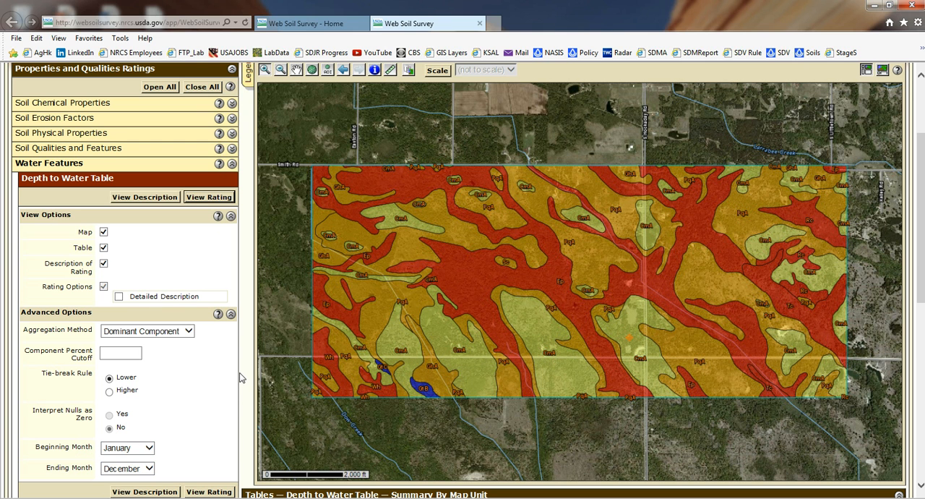
Step: Examine the Depth to Water Table rating map, the map unit summary table, and the rating description and options
{"action": "scroll", "coordinate": [325, 311], "scroll_direction": "down", "scroll_amount": 5}
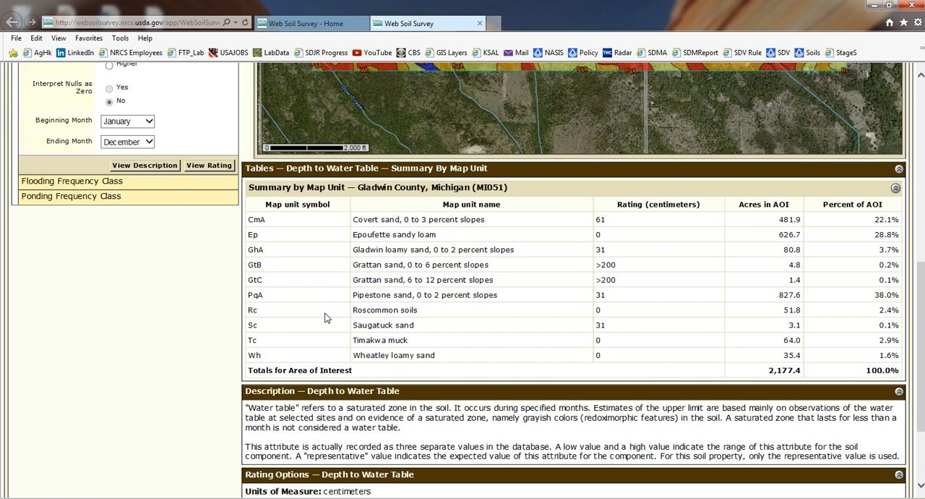
{"action": "scroll", "coordinate": [326, 318], "scroll_direction": "down", "scroll_amount": 3}
{"action": "scroll", "coordinate": [325, 318], "scroll_direction": "up", "scroll_amount": 10}
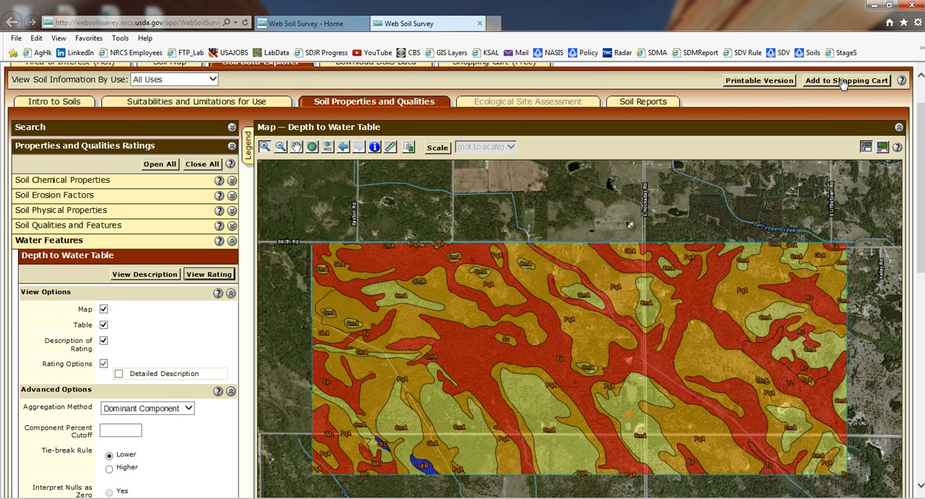
{"action": "scroll", "coordinate": [573, 196], "scroll_direction": "up", "scroll_amount": 2}
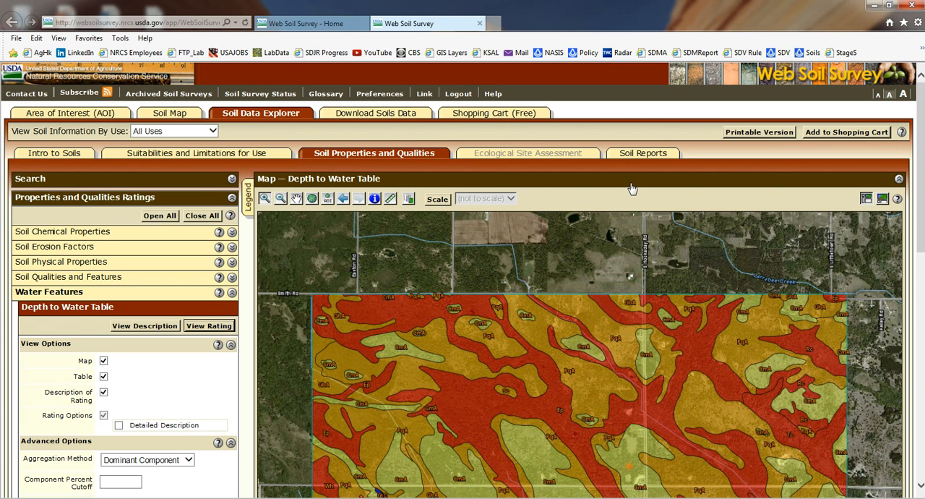
Step: Generate the Sewage Disposal soil report from the Sanitary Facilities reports, without including minor soils
{"action": "left_click", "coordinate": [640, 153]}
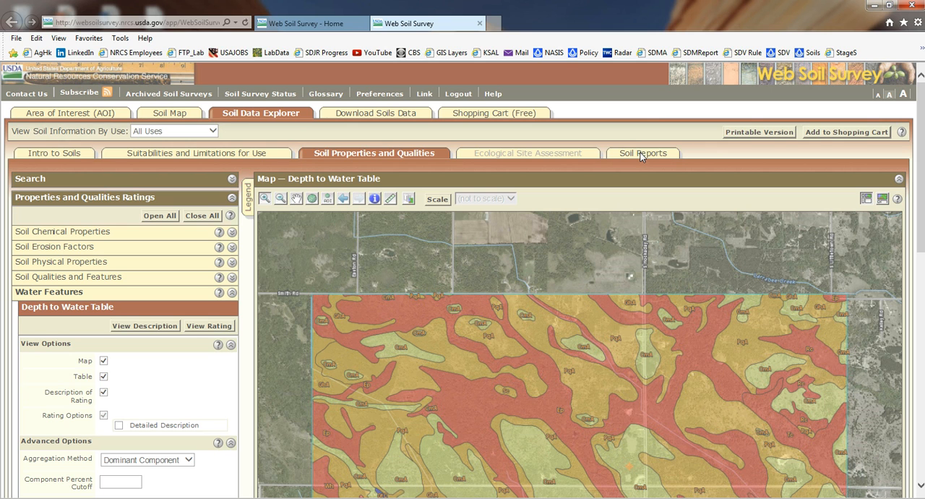
{"action": "left_click", "coordinate": [640, 155]}
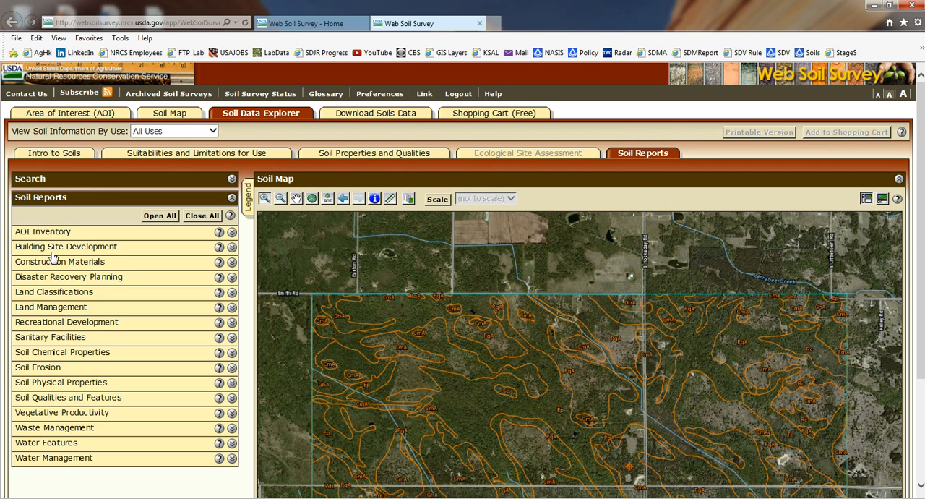
{"action": "left_click", "coordinate": [57, 340]}
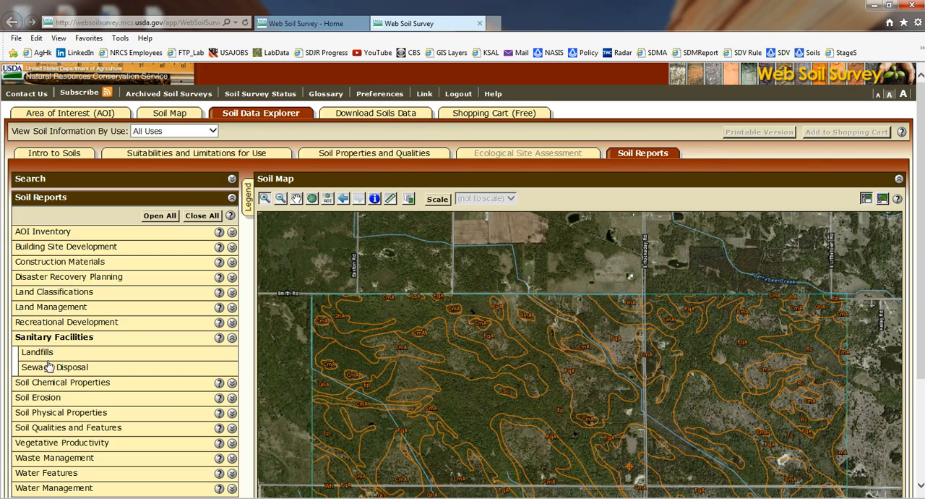
{"action": "left_click", "coordinate": [45, 366]}
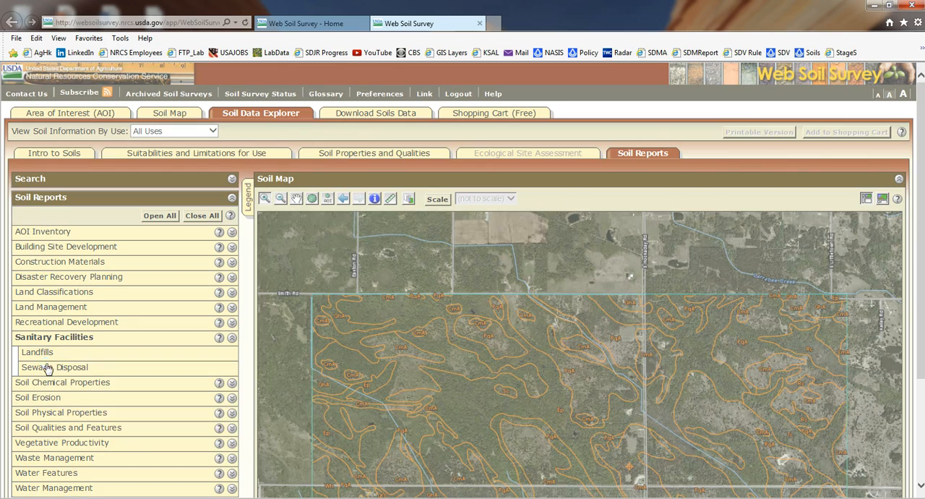
{"action": "left_click", "coordinate": [178, 389]}
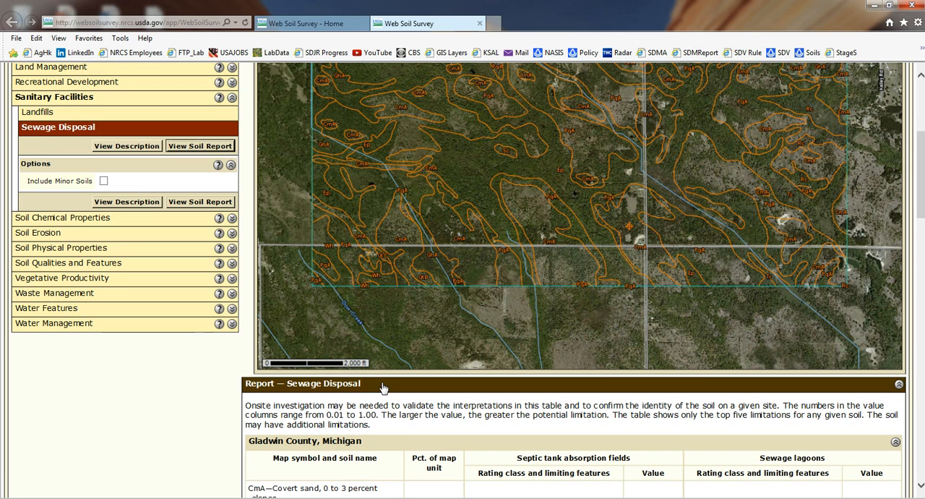
Step: Review the septic tank absorption field and sewage lagoon limitations in the Sewage Disposal report, and collapse the Sanitary Facilities reports
{"action": "scroll", "coordinate": [610, 346], "scroll_direction": "down", "scroll_amount": 5}
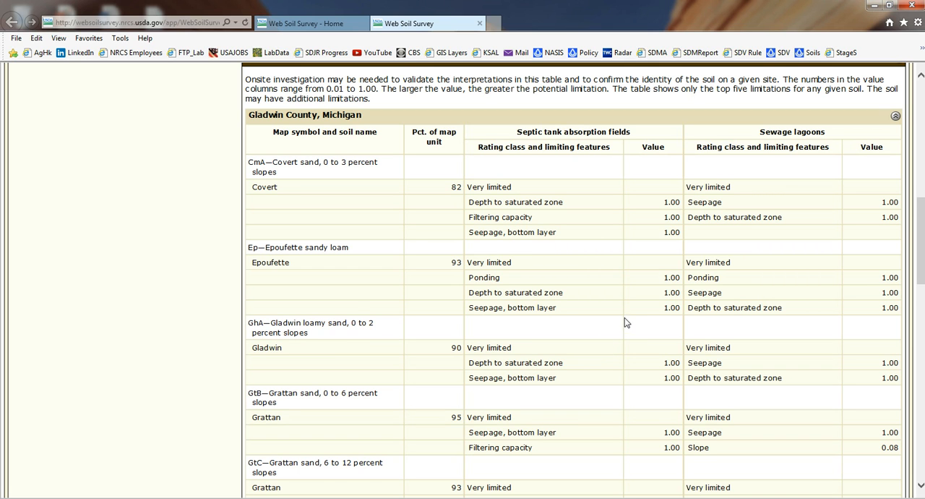
{"action": "scroll", "coordinate": [358, 310], "scroll_direction": "down", "scroll_amount": 1}
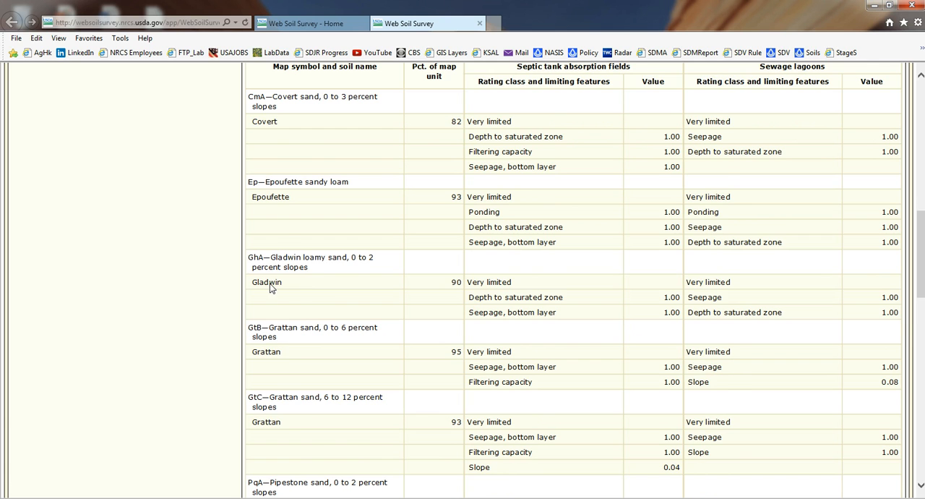
{"action": "scroll", "coordinate": [271, 287], "scroll_direction": "down", "scroll_amount": 1}
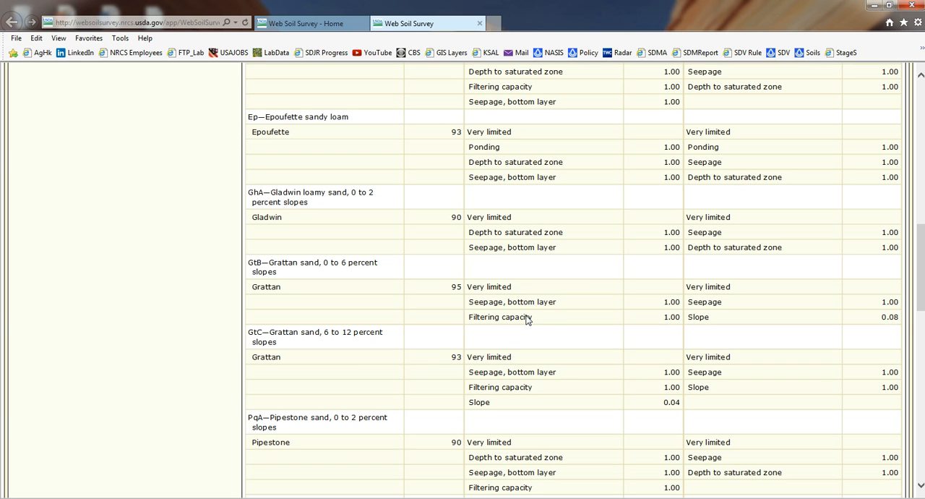
{"action": "scroll", "coordinate": [561, 301], "scroll_direction": "up", "scroll_amount": 10}
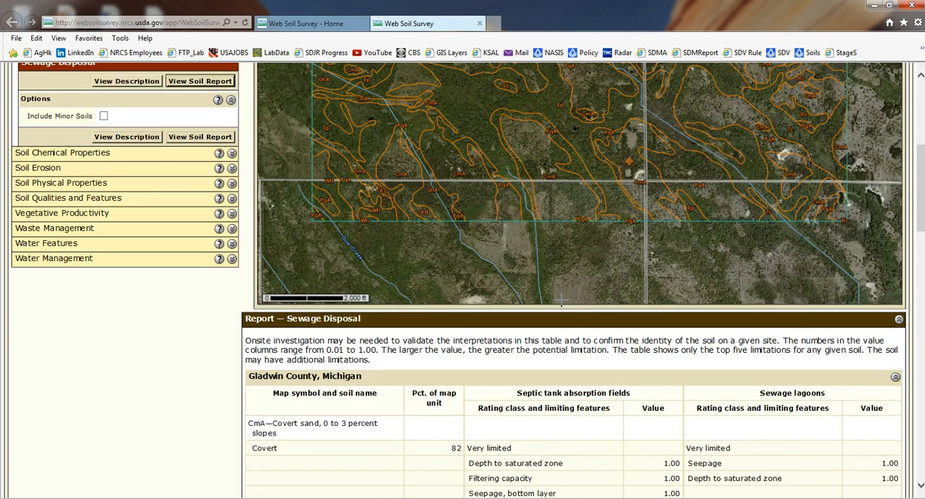
{"action": "scroll", "coordinate": [561, 299], "scroll_direction": "up", "scroll_amount": 2}
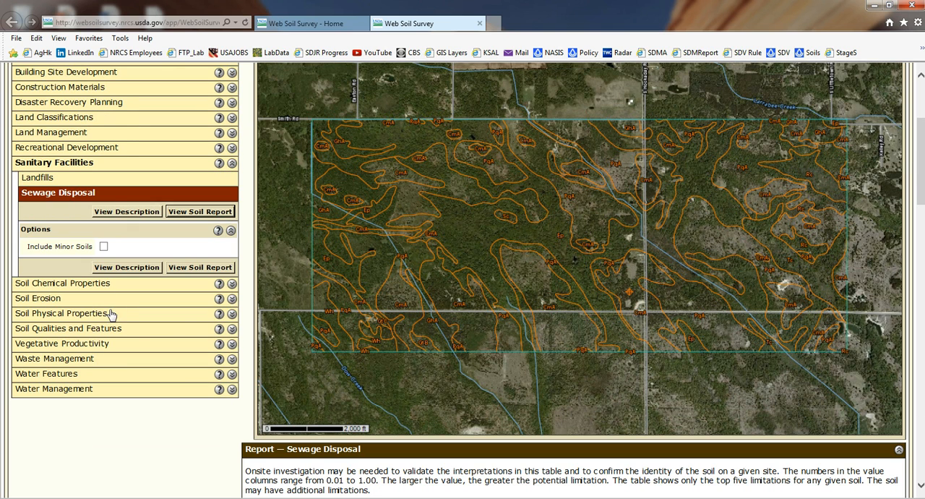
{"action": "scroll", "coordinate": [112, 313], "scroll_direction": "up", "scroll_amount": 3}
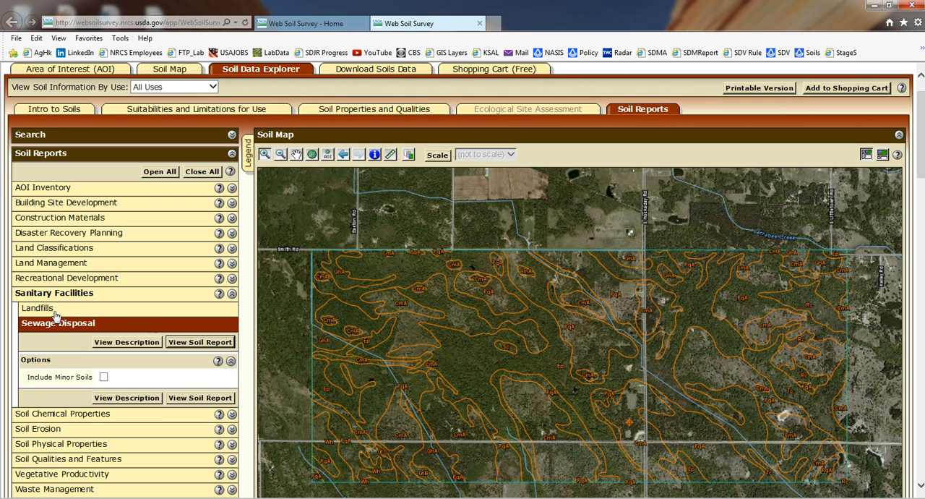
{"action": "left_click", "coordinate": [231, 295]}
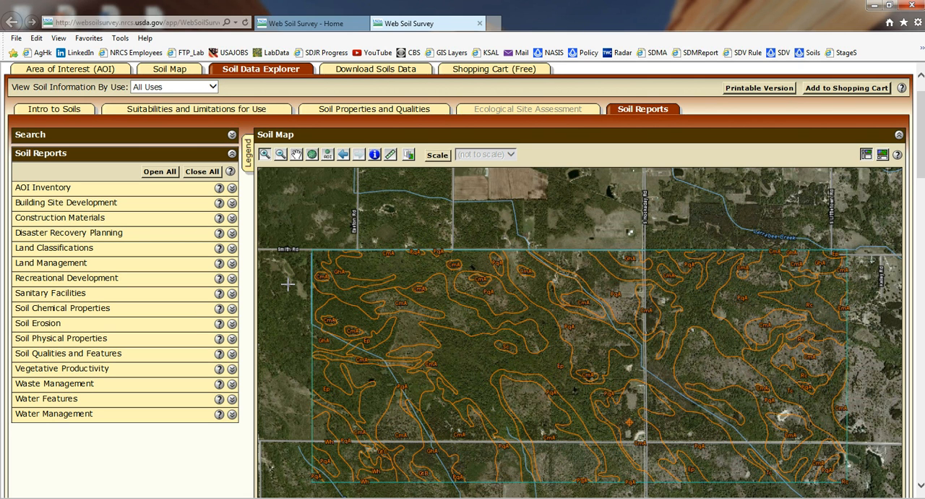
Step: Search for "soil web" in a new browser tab, open the California Soil Resource Lab's SoilWeb, and dismiss its welcome message
{"action": "left_click", "coordinate": [494, 24]}
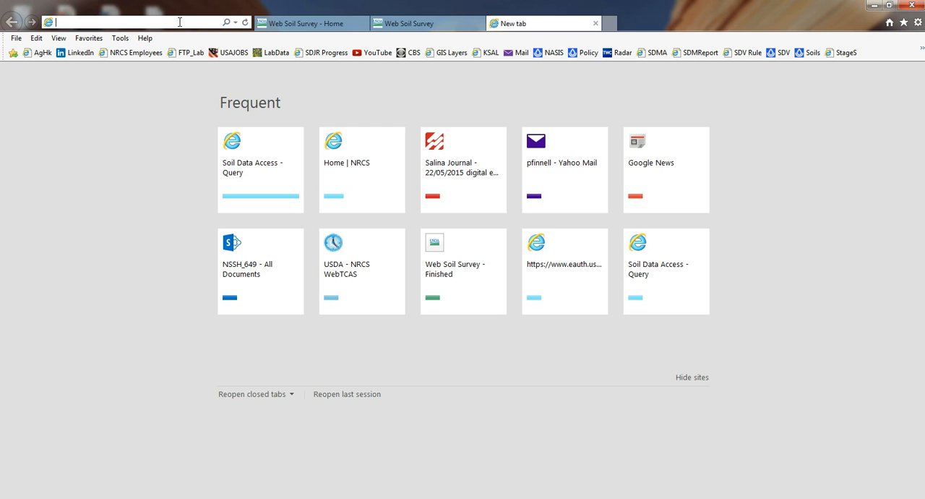
{"action": "type", "text": "soil web"}
{"action": "key", "text": "Return"}
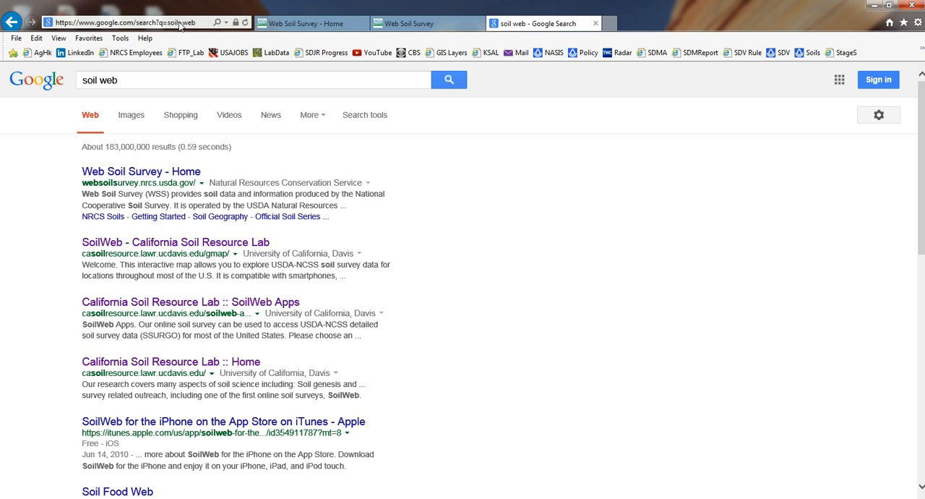
{"action": "left_click", "coordinate": [163, 243]}
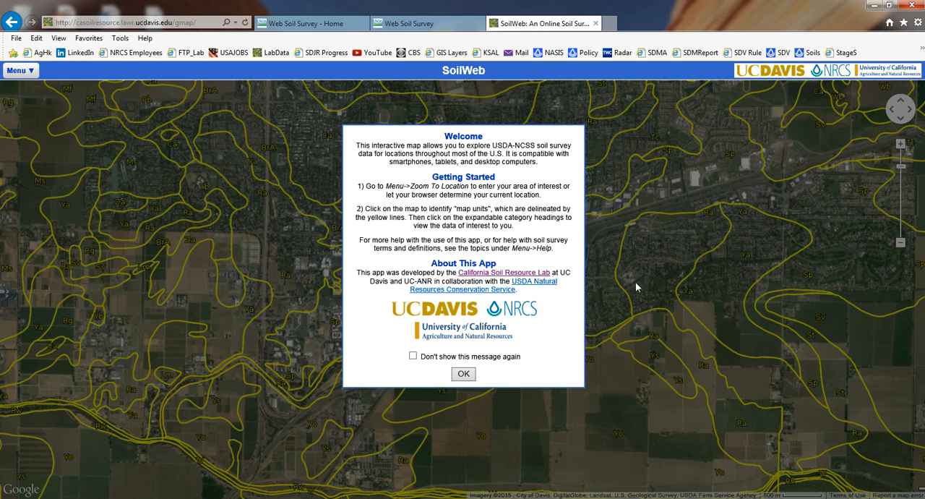
{"action": "left_click", "coordinate": [464, 375]}
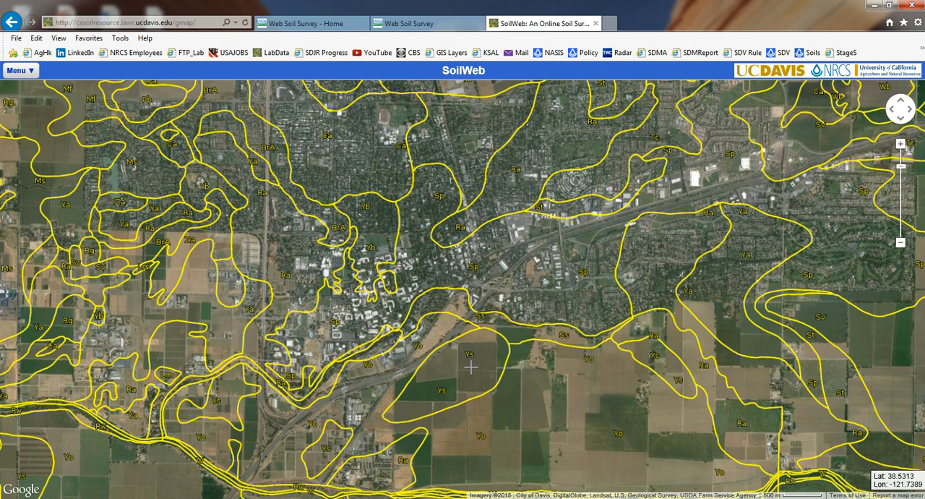
Step: Zoom the SoilWeb map to the location 43.94600, -84.42771
{"action": "left_click", "coordinate": [29, 73]}
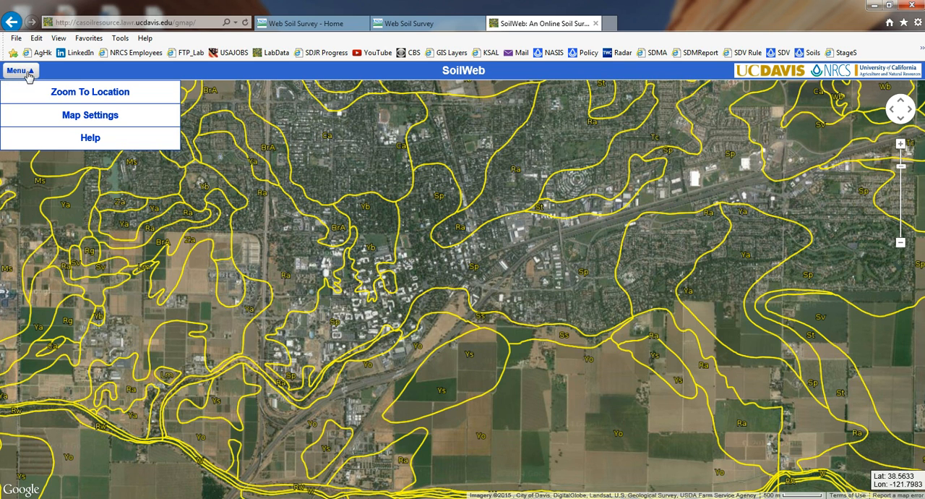
{"action": "left_click", "coordinate": [83, 93]}
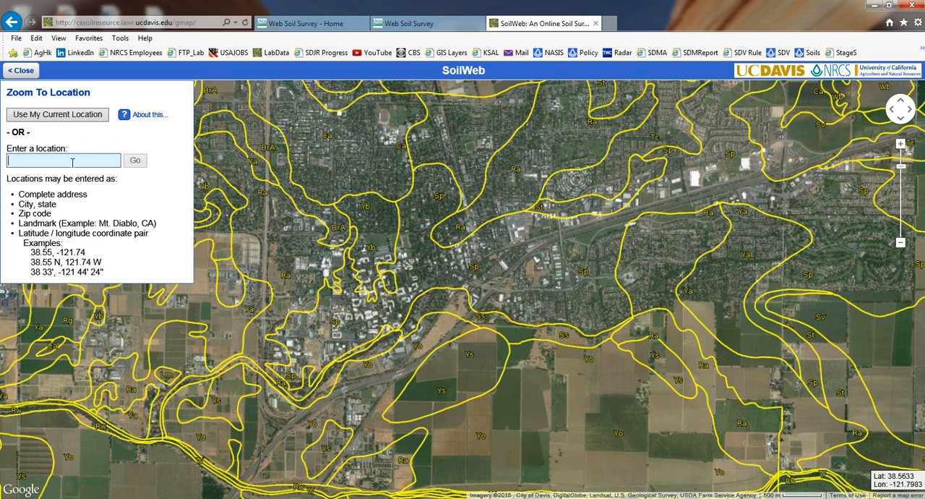
{"action": "type", "text": "43.94600, "}
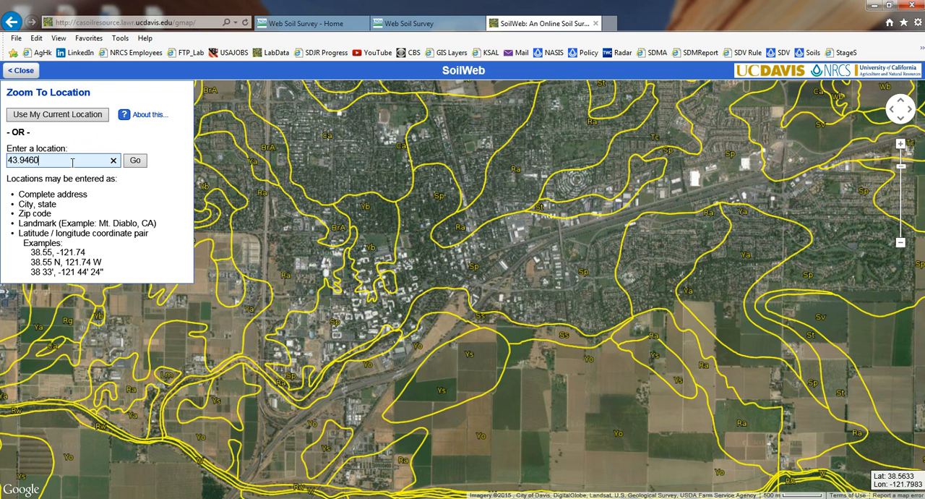
{"action": "type", "text": "-84.42771"}
{"action": "left_click", "coordinate": [141, 164]}
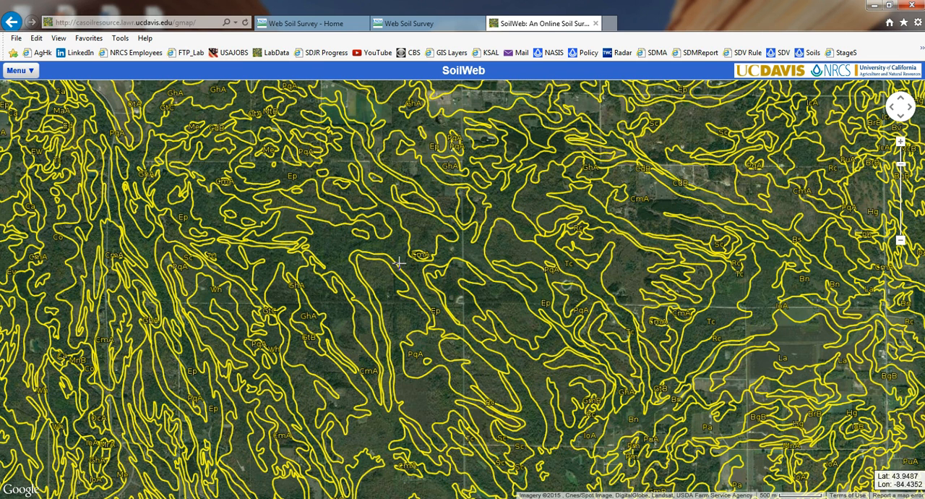
Step: Open the Epoufette component of the Epoufette sandy loam map unit near the map's center and view its clay and sand profiles and land classification
{"action": "left_click", "coordinate": [435, 311]}
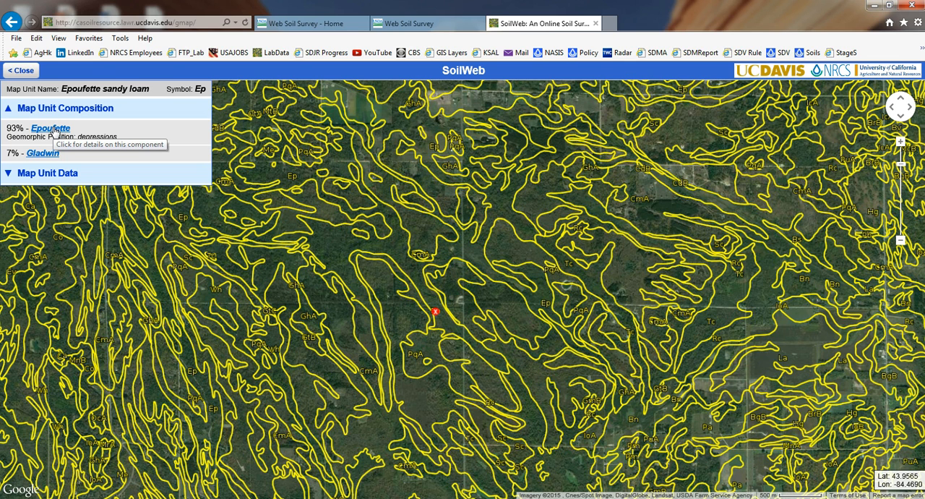
{"action": "left_click", "coordinate": [53, 130]}
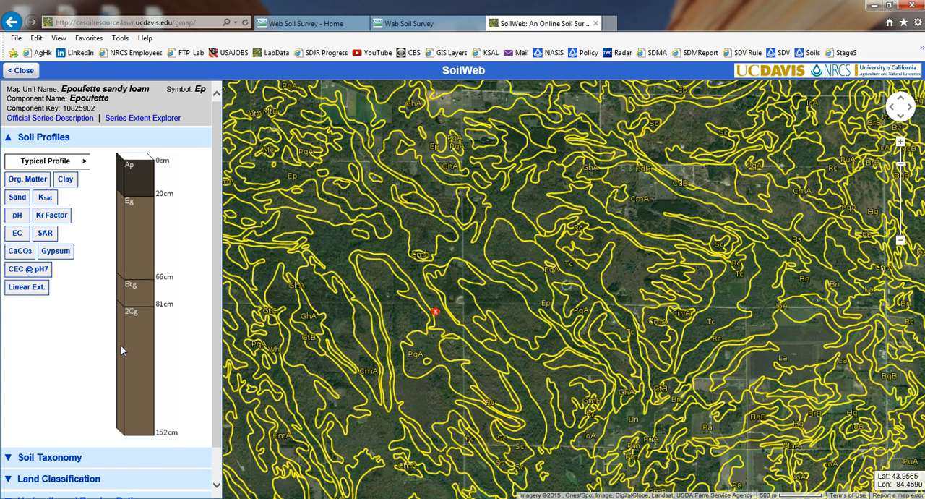
{"action": "left_click", "coordinate": [65, 180]}
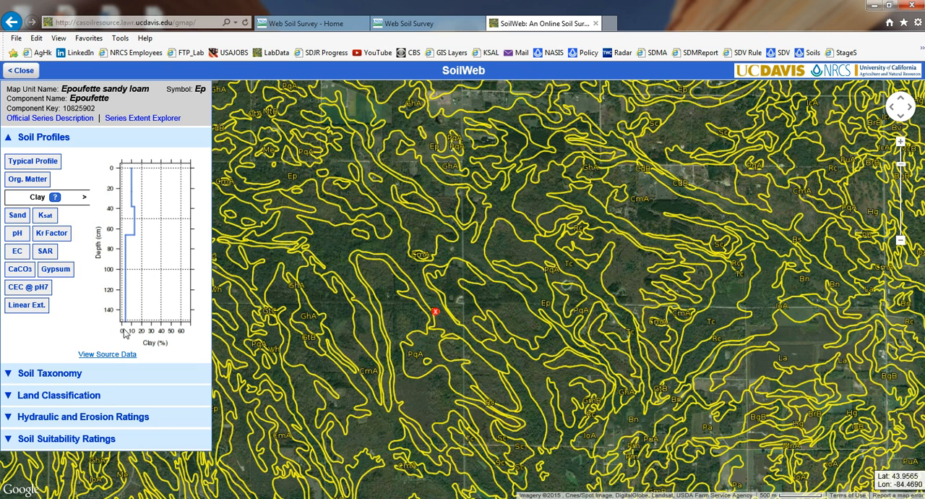
{"action": "left_click", "coordinate": [15, 217]}
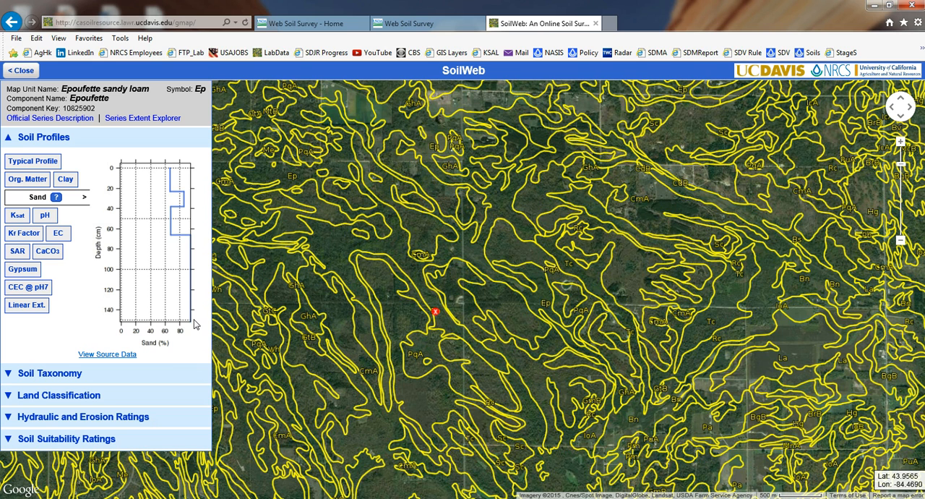
{"action": "left_click", "coordinate": [69, 395]}
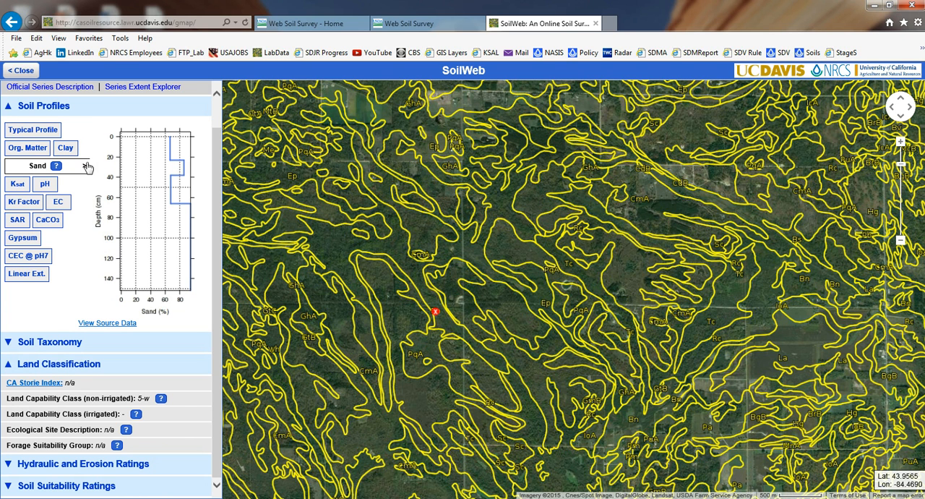
Step: Open the Official Series Description for Epoufette and read through its typical pedon, type location and range in characteristics
{"action": "left_click", "coordinate": [61, 88]}
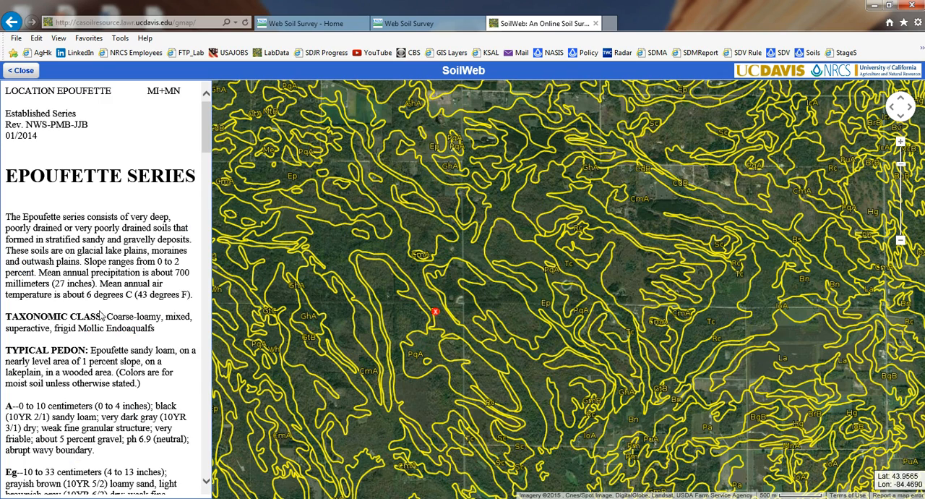
{"action": "scroll", "coordinate": [102, 316], "scroll_direction": "down", "scroll_amount": 6}
{"action": "scroll", "coordinate": [78, 259], "scroll_direction": "down", "scroll_amount": 3}
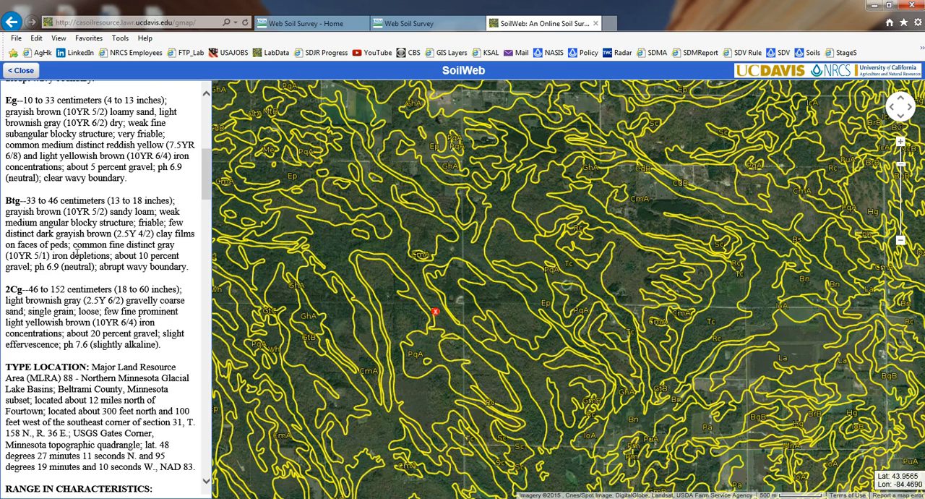
{"action": "scroll", "coordinate": [78, 255], "scroll_direction": "down", "scroll_amount": 10}
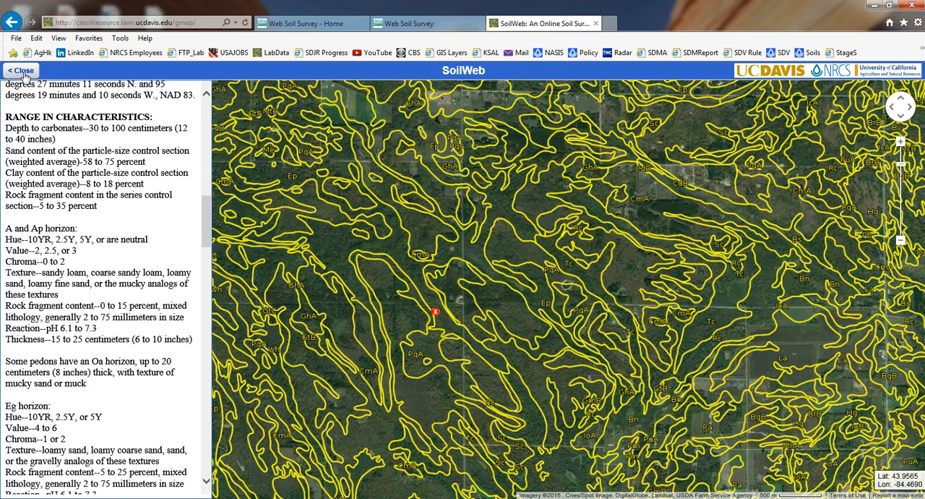
Step: Leave the Official Series Description, show Epoufette's waste-related suitability ratings and highlight the Land Application of Municipal Sewage Sludge rating
{"action": "left_click", "coordinate": [21, 71]}
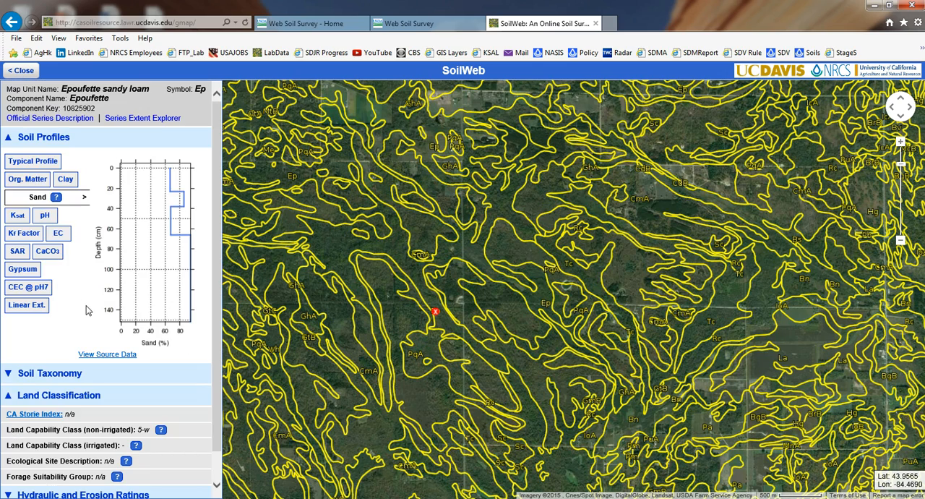
{"action": "scroll", "coordinate": [86, 310], "scroll_direction": "down", "scroll_amount": 1}
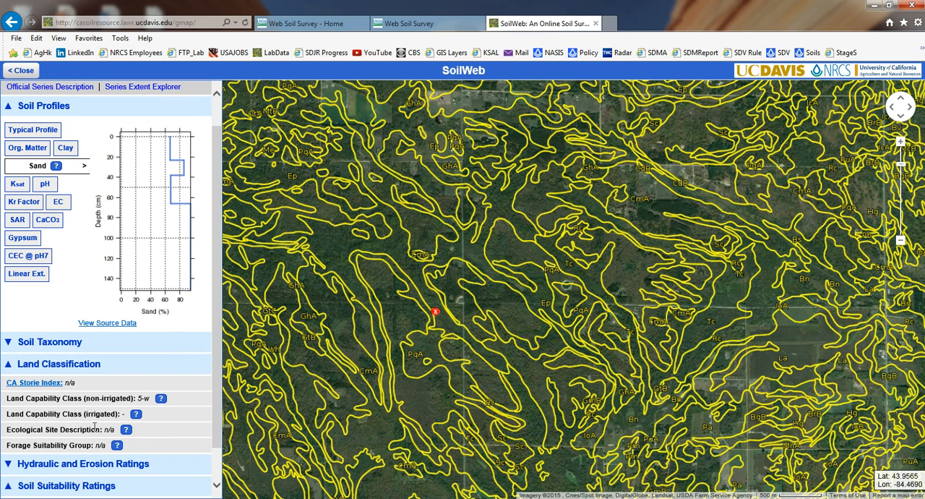
{"action": "scroll", "coordinate": [209, 386], "scroll_direction": "down", "scroll_amount": 1}
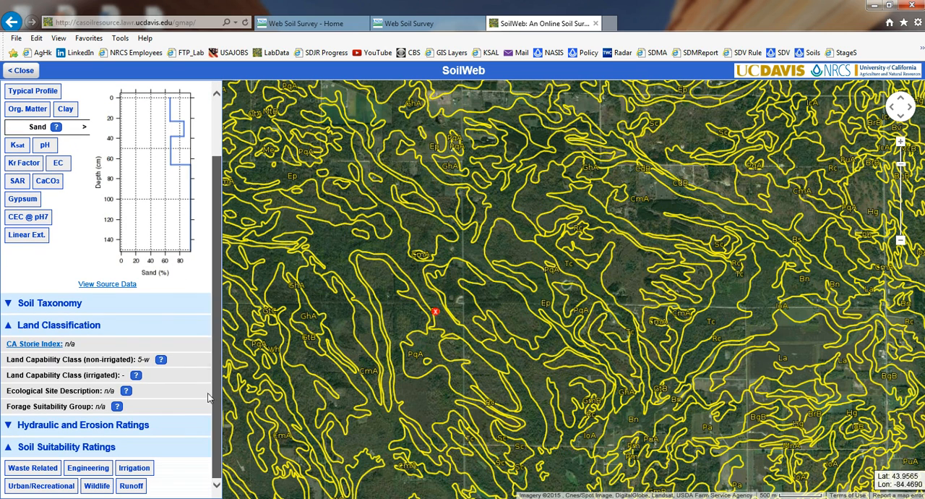
{"action": "left_click", "coordinate": [41, 469]}
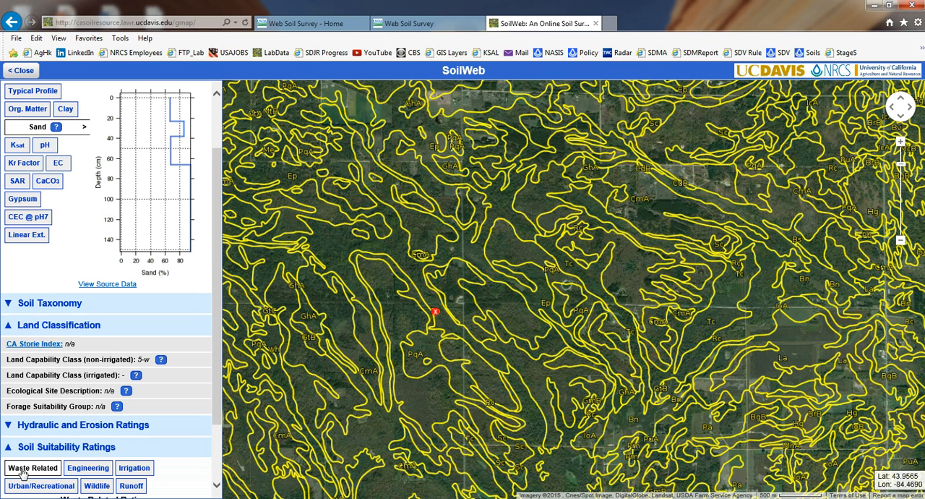
{"action": "left_click", "coordinate": [216, 481]}
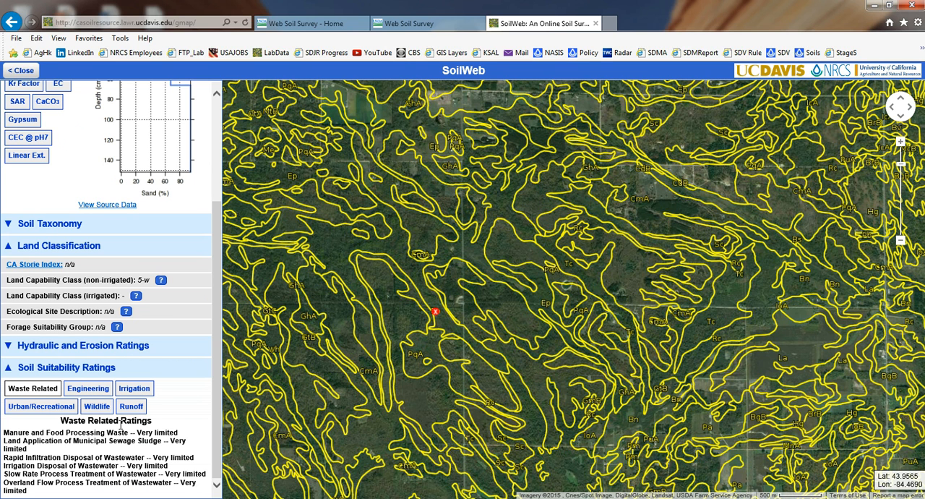
{"action": "left_click_drag", "start_coordinate": [68, 450], "coordinate": [3, 439]}
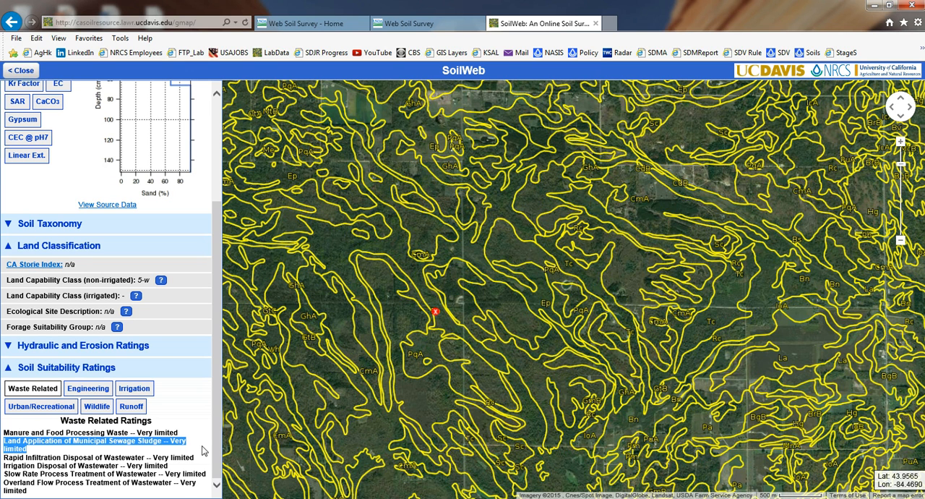
Step: Launch Google Earth Pro and dismiss its start-up tip
{"action": "key", "text": "super"}
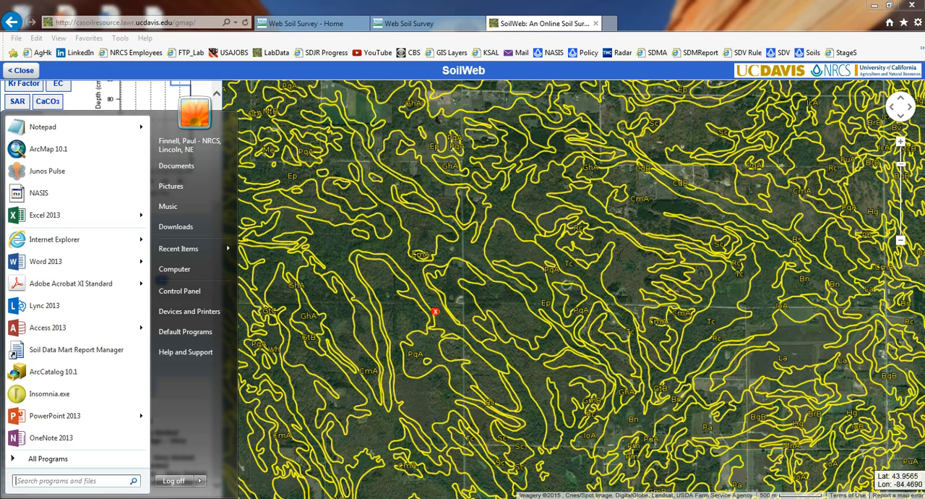
{"action": "left_click", "coordinate": [61, 463]}
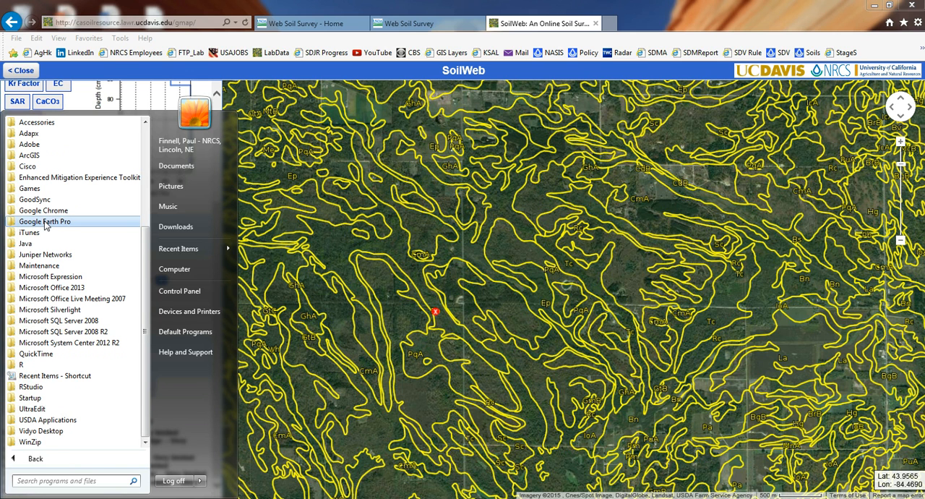
{"action": "left_click", "coordinate": [46, 221]}
{"action": "left_click", "coordinate": [44, 234]}
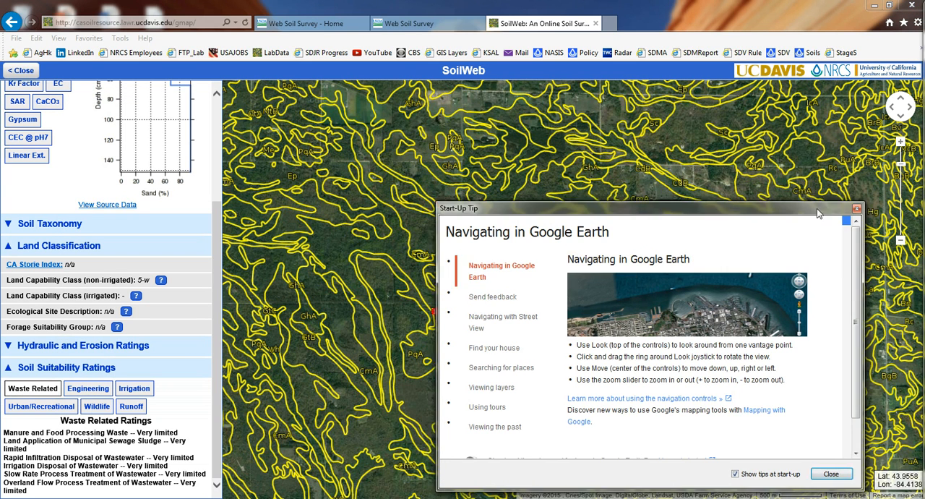
{"action": "left_click", "coordinate": [810, 210]}
{"action": "left_click_drag", "start_coordinate": [924, 61], "coordinate": [292, 3]}
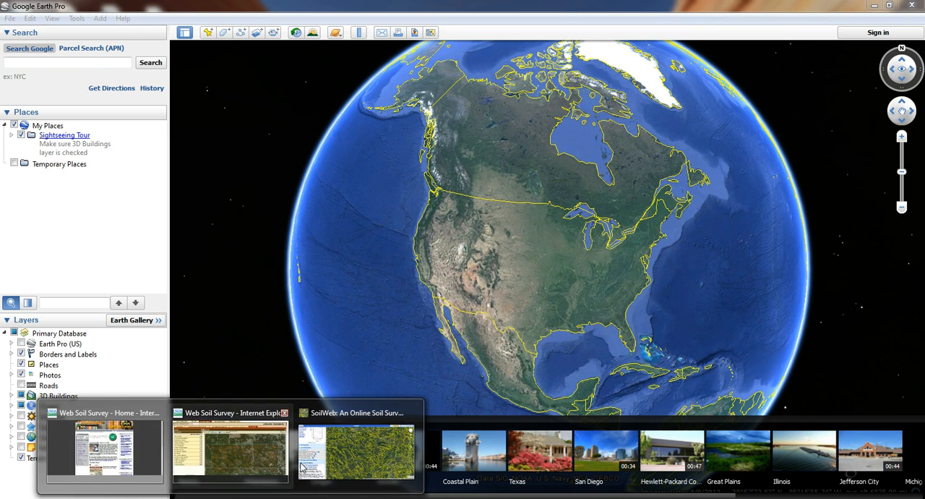
Step: Back in Internet Explorer, search for "soil web" in a new tab, open SoilWeb Apps and request but cancel the SoilWeb Earth download
{"action": "left_click", "coordinate": [340, 456]}
{"action": "scroll", "coordinate": [294, 245], "scroll_direction": "up", "scroll_amount": 3}
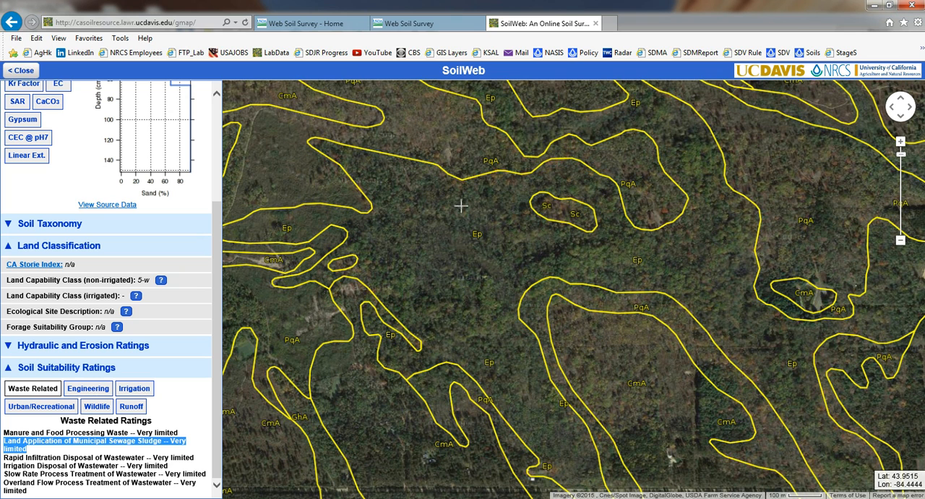
{"action": "left_click", "coordinate": [610, 24]}
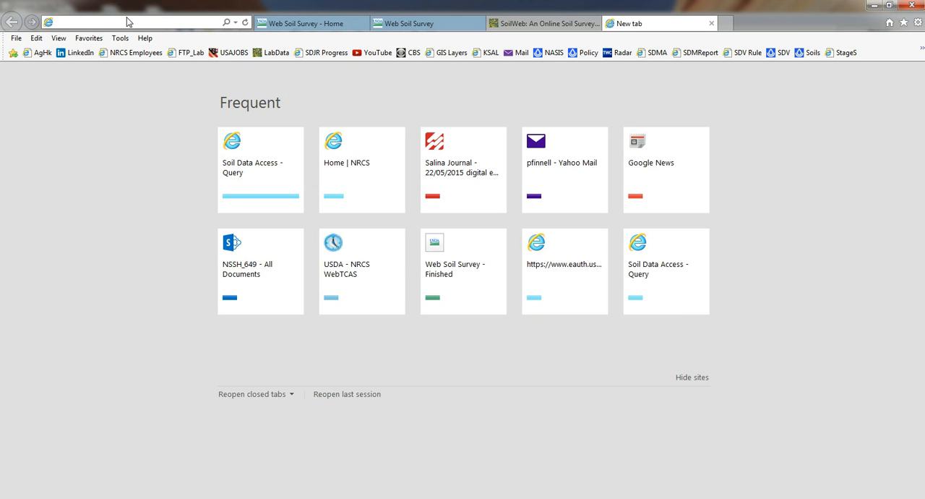
{"action": "type", "text": "soil web"}
{"action": "key", "text": "Return"}
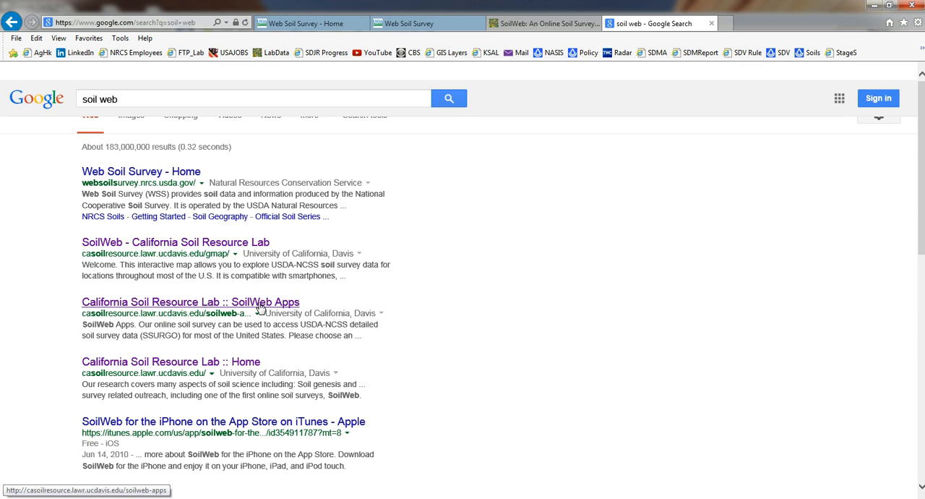
{"action": "left_click", "coordinate": [265, 304]}
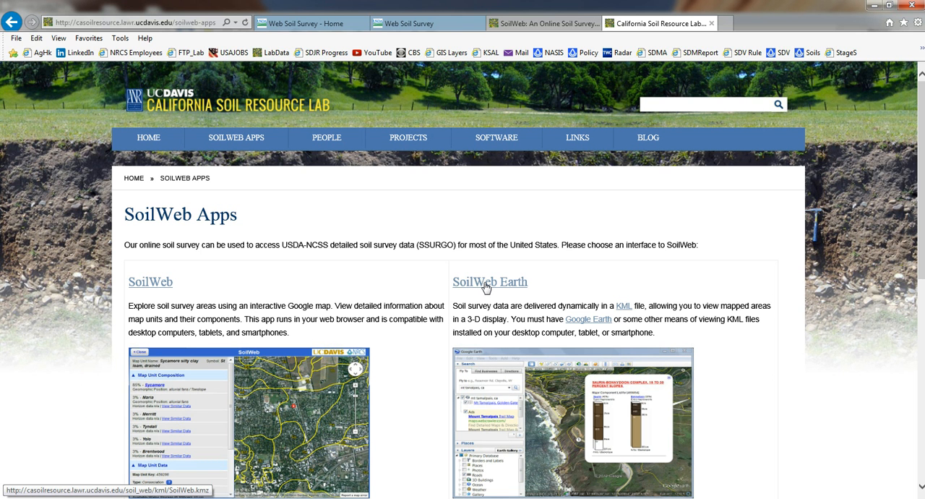
{"action": "left_click", "coordinate": [486, 286]}
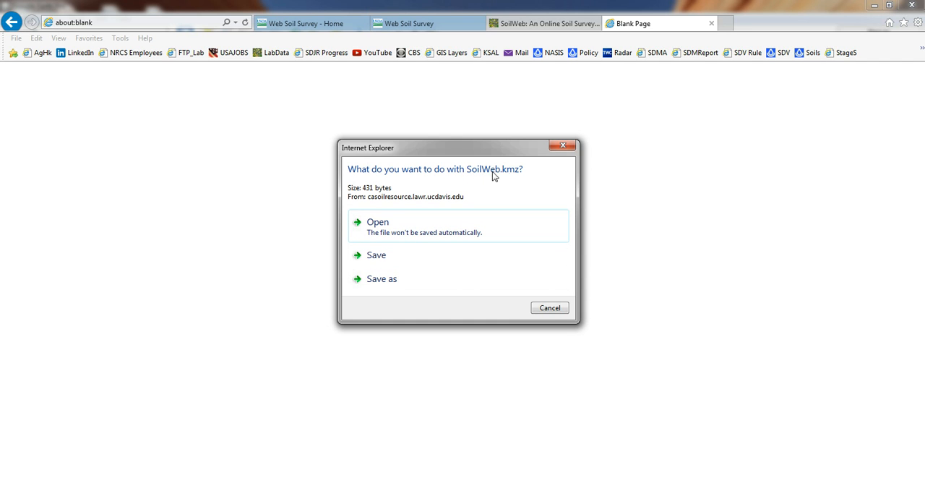
{"action": "left_click", "coordinate": [550, 308]}
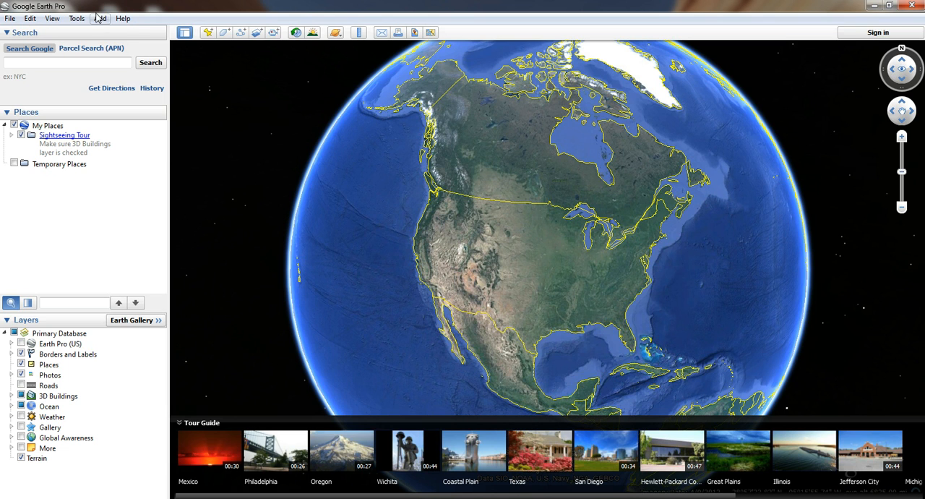
Step: Switch to Google Earth Pro and open SoilWeb.kmz from My Documents
{"action": "left_click", "coordinate": [99, 18]}
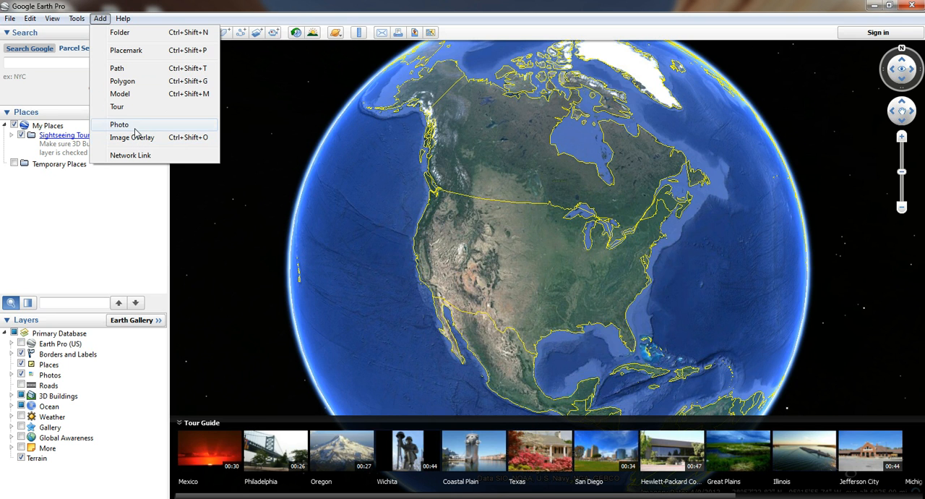
{"action": "mouse_move", "coordinate": [79, 20]}
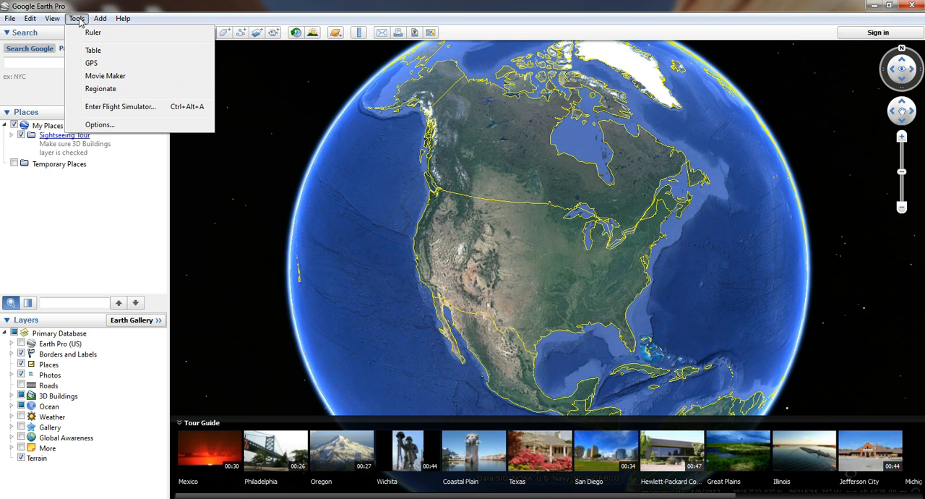
{"action": "mouse_move", "coordinate": [10, 20]}
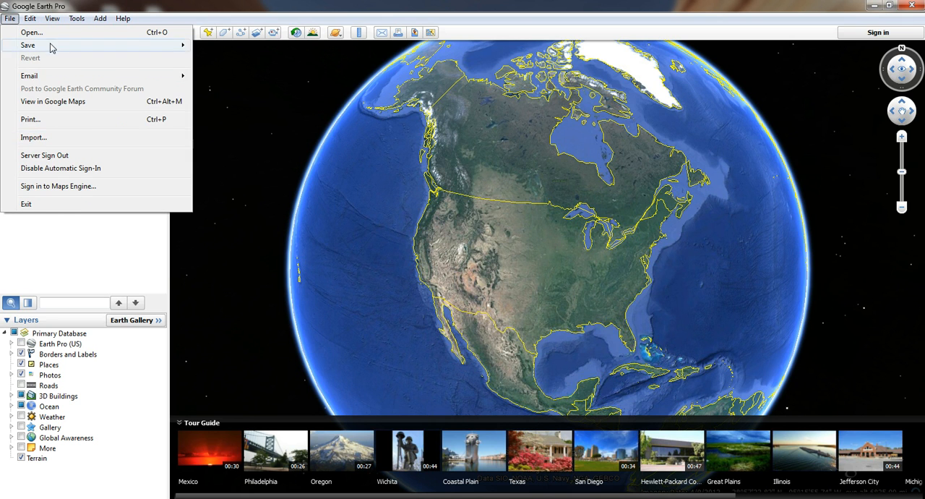
{"action": "left_click", "coordinate": [31, 33]}
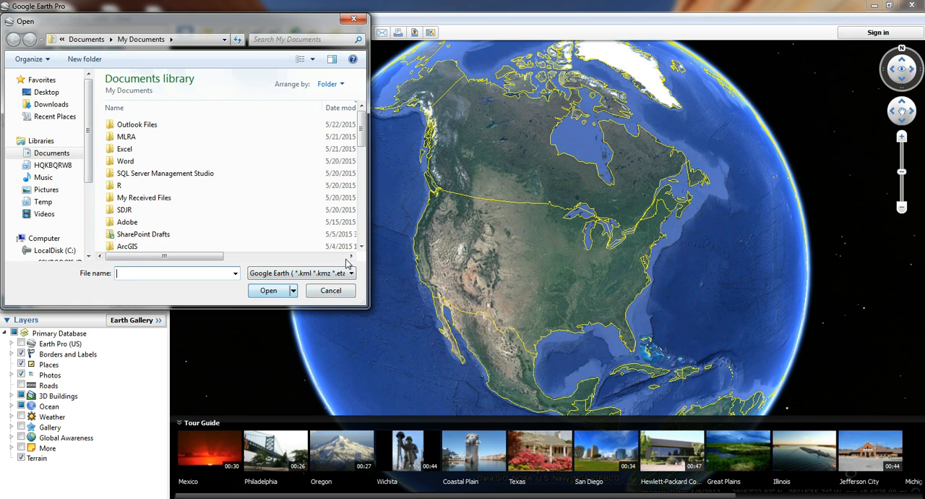
{"action": "scroll", "coordinate": [361, 238], "scroll_direction": "down", "scroll_amount": 2}
{"action": "scroll", "coordinate": [362, 238], "scroll_direction": "down", "scroll_amount": 8}
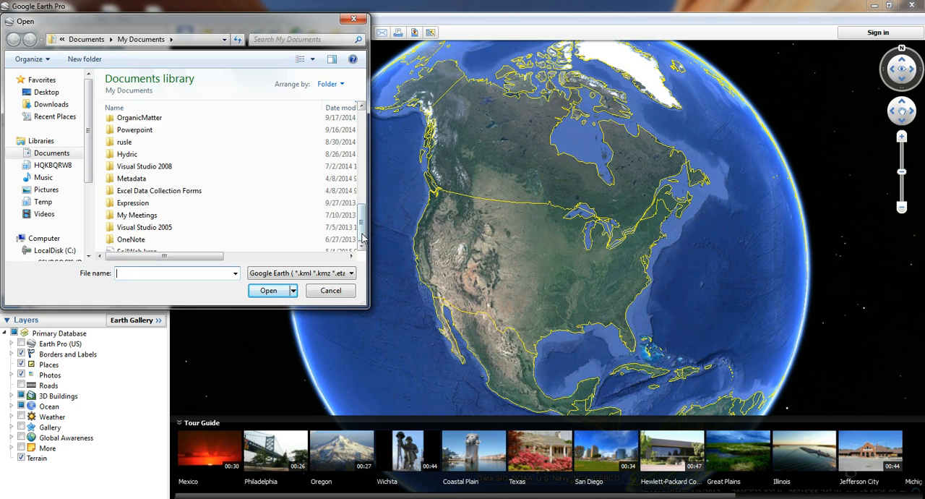
{"action": "left_click", "coordinate": [137, 246]}
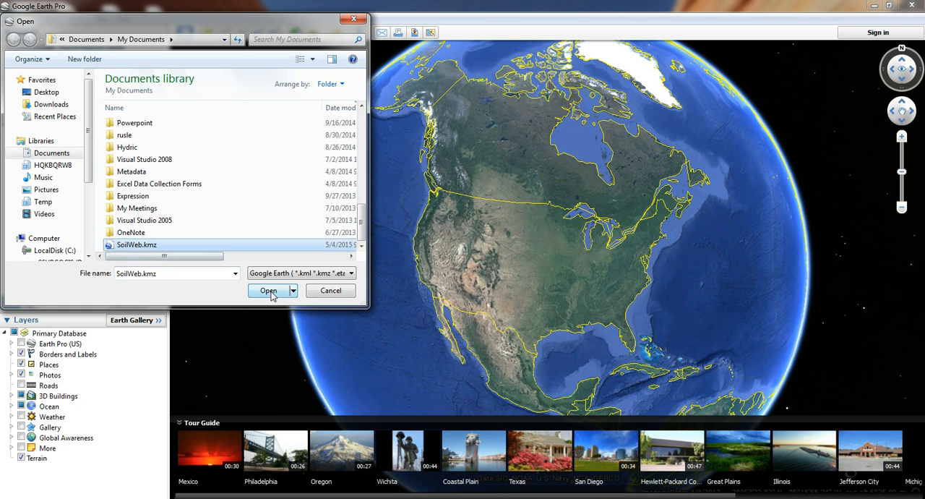
{"action": "left_click", "coordinate": [268, 290]}
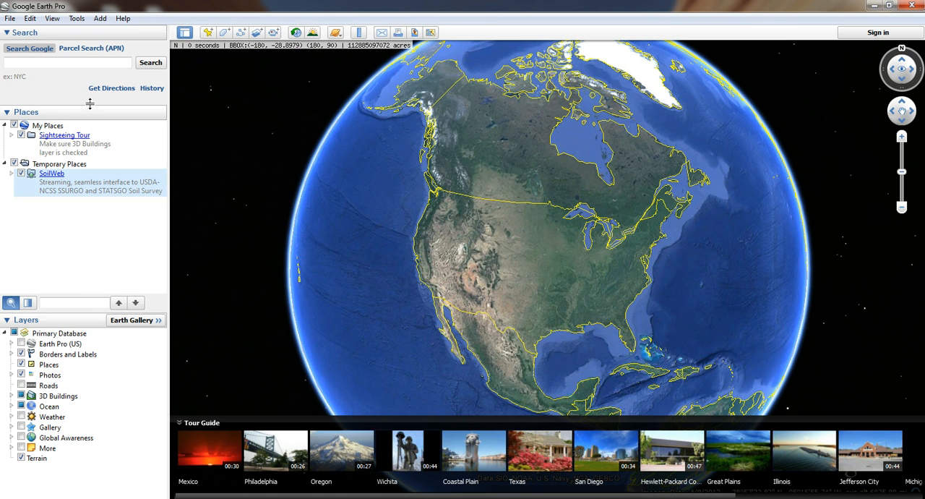
Step: Search Google Earth for the location 43.94600, -84.42771
{"action": "left_click", "coordinate": [49, 63]}
{"action": "type", "text": "43."}
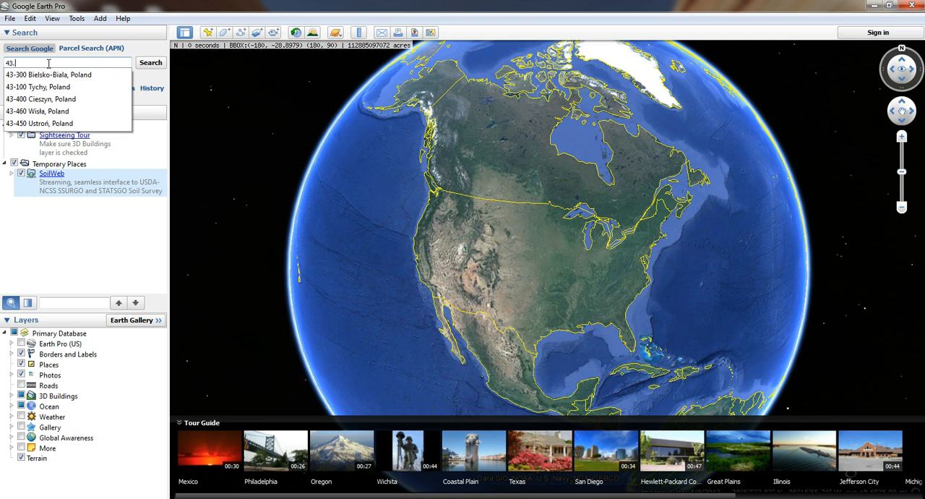
{"action": "type", "text": "94600"}
{"action": "type", "text": ", -"}
{"action": "type", "text": "84"}
{"action": "type", "text": ".62"}
{"action": "type", "text": "771"}
{"action": "key", "text": "Return"}
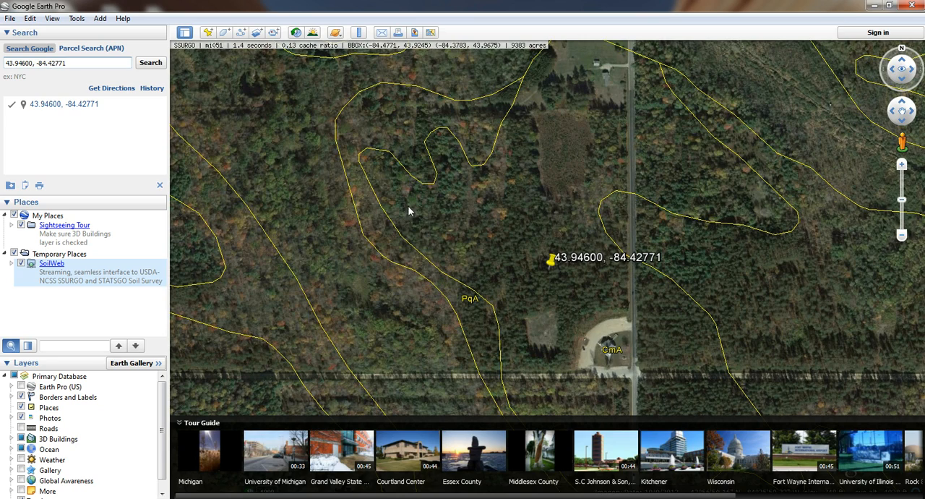
Step: Open the soil profile description of the Sc map unit northwest of the searched location
{"action": "left_click", "coordinate": [901, 235]}
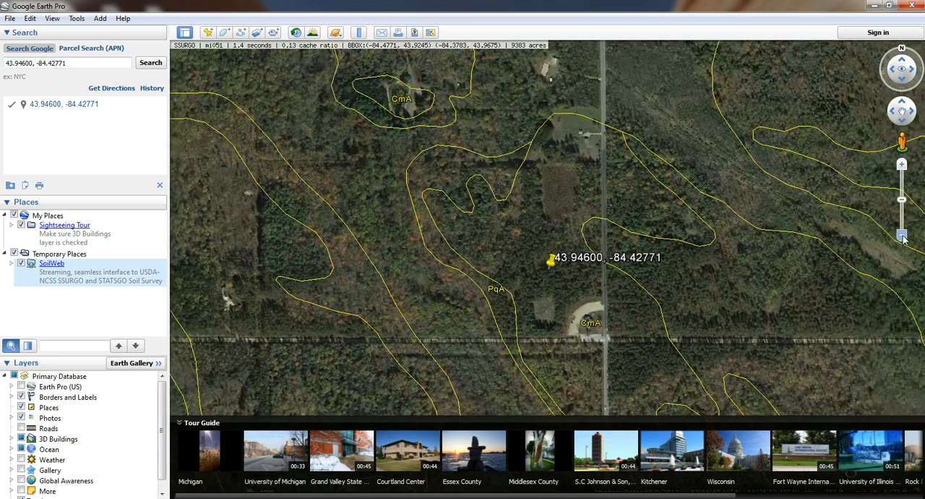
{"action": "left_click", "coordinate": [902, 236]}
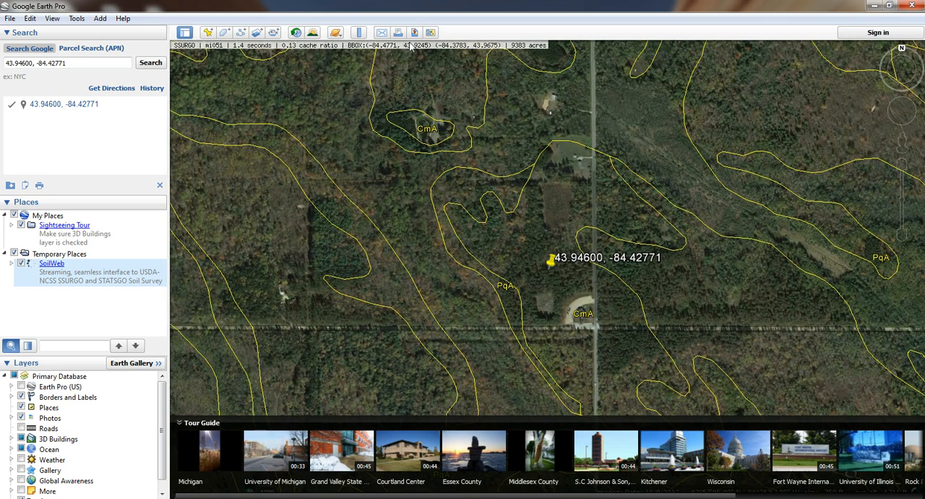
{"action": "left_click_drag", "start_coordinate": [407, 171], "coordinate": [460, 243]}
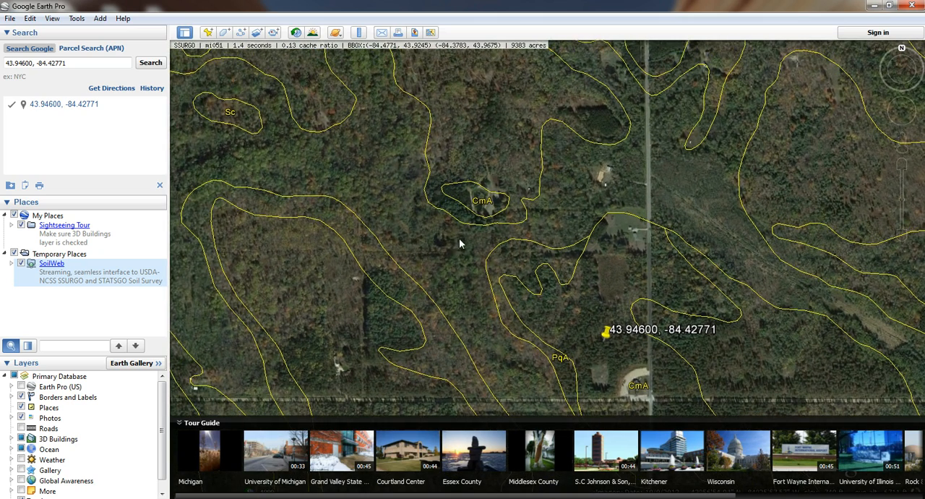
{"action": "left_click", "coordinate": [229, 116]}
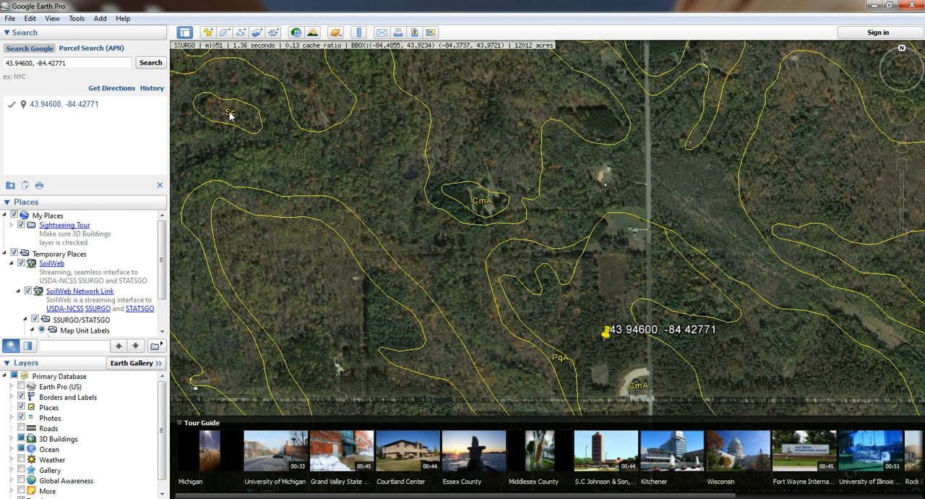
{"action": "left_click", "coordinate": [230, 115]}
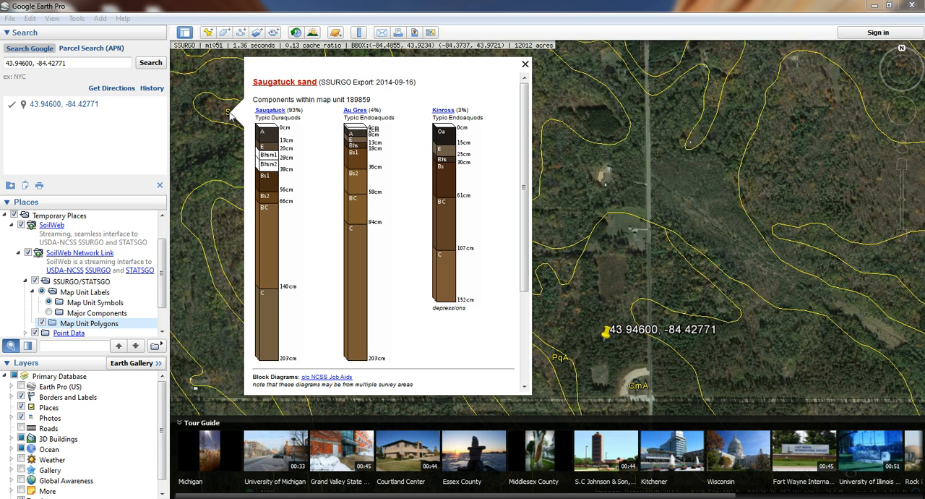
Step: Open the Saugatuck component's data, review its suitability ratings, highlight Septic Tank Absorption Fields and return to the map
{"action": "left_click", "coordinate": [273, 112]}
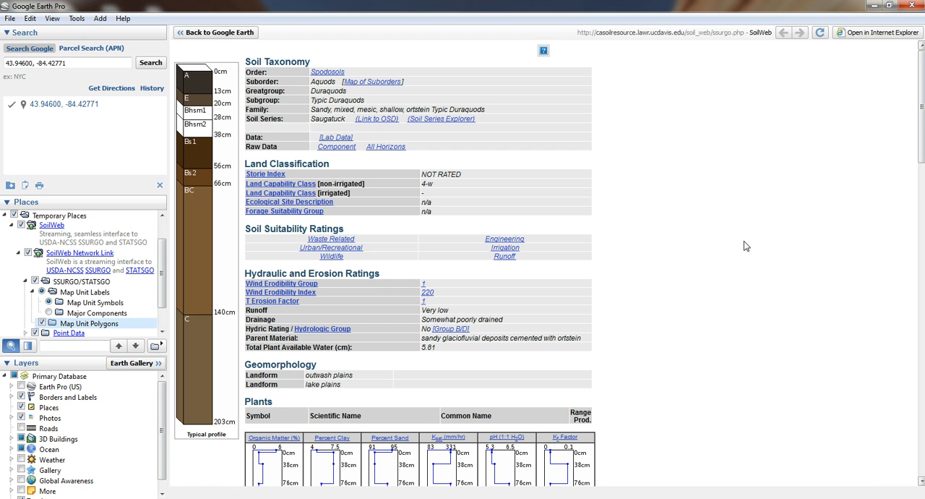
{"action": "scroll", "coordinate": [747, 245], "scroll_direction": "down", "scroll_amount": 7}
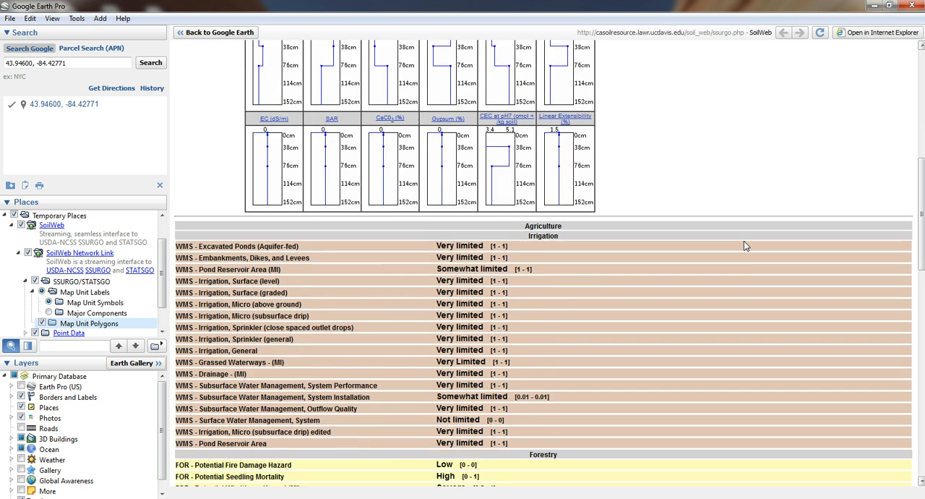
{"action": "scroll", "coordinate": [744, 246], "scroll_direction": "down", "scroll_amount": 3}
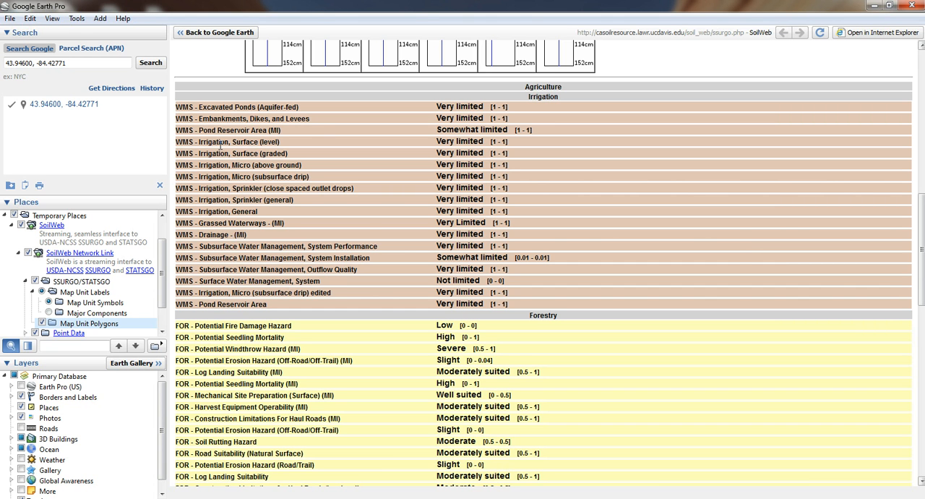
{"action": "scroll", "coordinate": [279, 165], "scroll_direction": "down", "scroll_amount": 9}
{"action": "scroll", "coordinate": [279, 166], "scroll_direction": "down", "scroll_amount": 7}
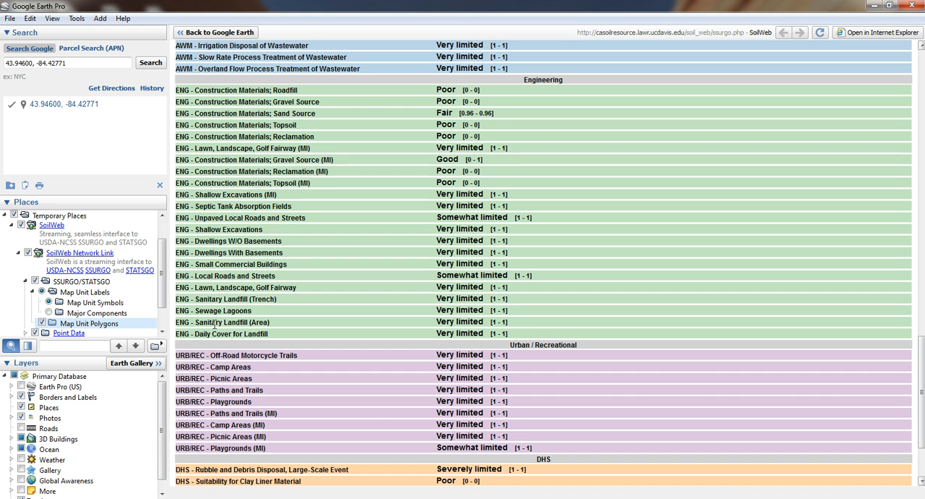
{"action": "left_click_drag", "start_coordinate": [525, 204], "coordinate": [178, 205]}
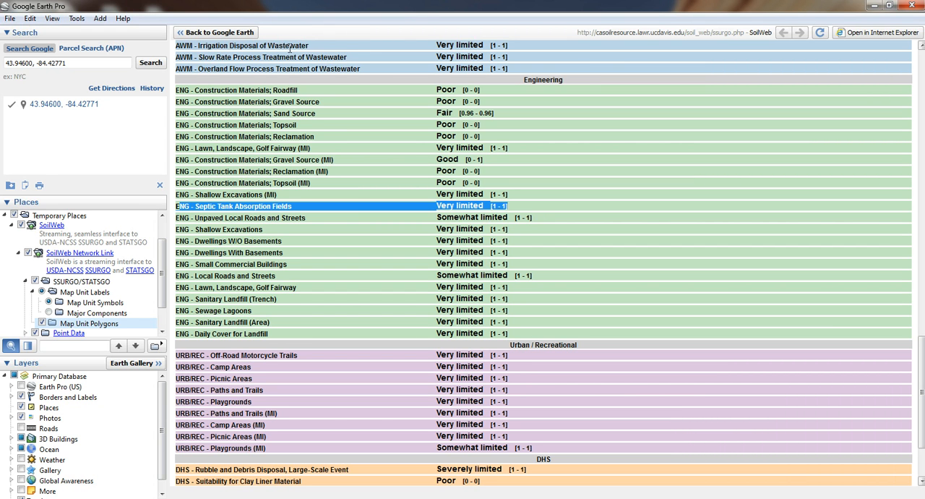
{"action": "left_click", "coordinate": [220, 32]}
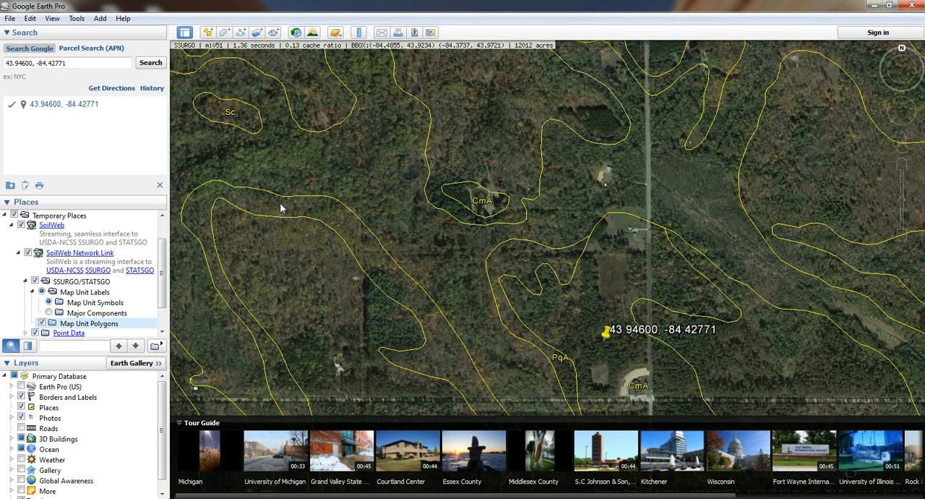
Step: Collapse the Tour Guide, minimize Google Earth Pro and switch to the Web Soil Survey reports in Internet Explorer
{"action": "left_click", "coordinate": [181, 425]}
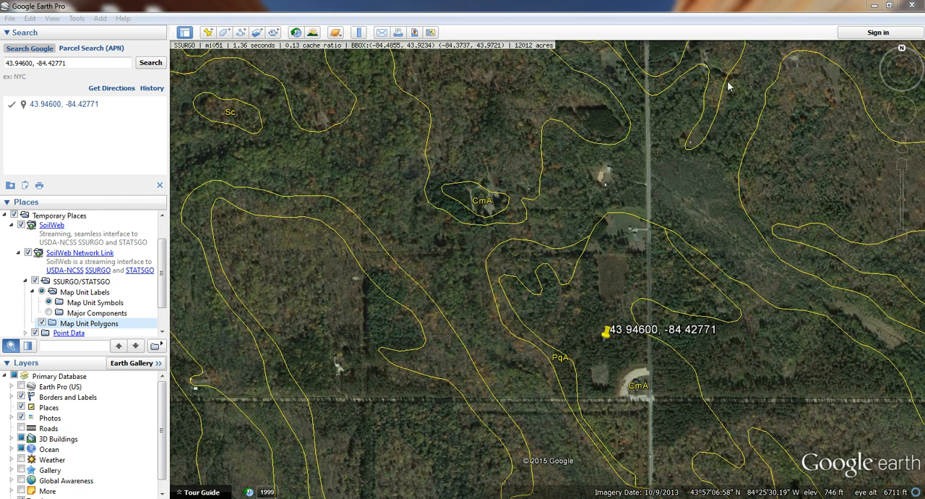
{"action": "left_click", "coordinate": [874, 5]}
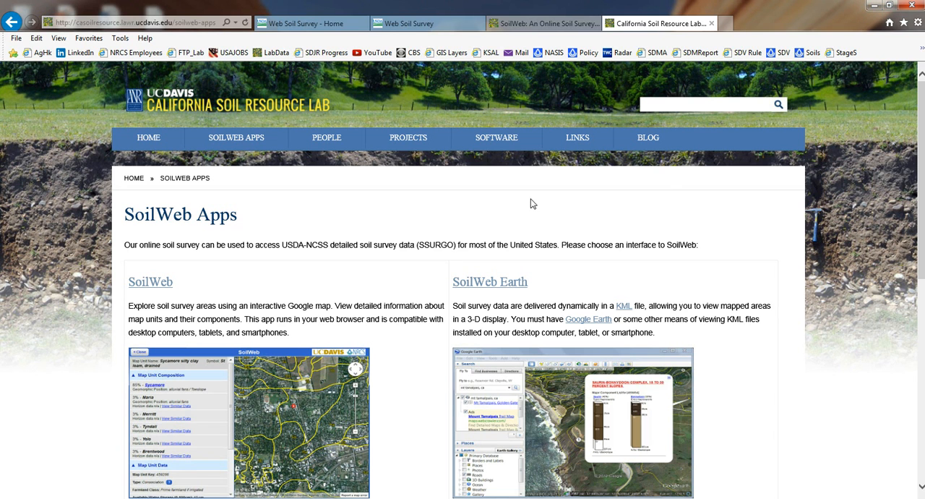
{"action": "left_click", "coordinate": [555, 23]}
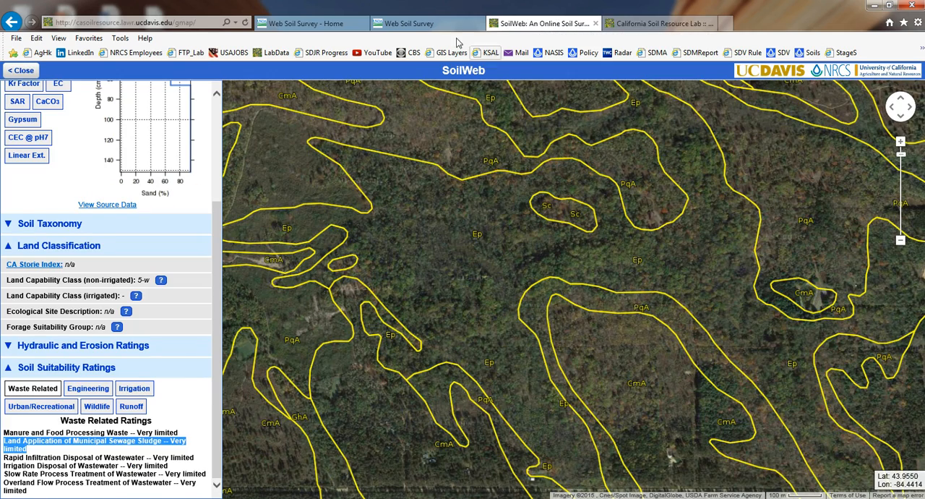
{"action": "left_click", "coordinate": [423, 24]}
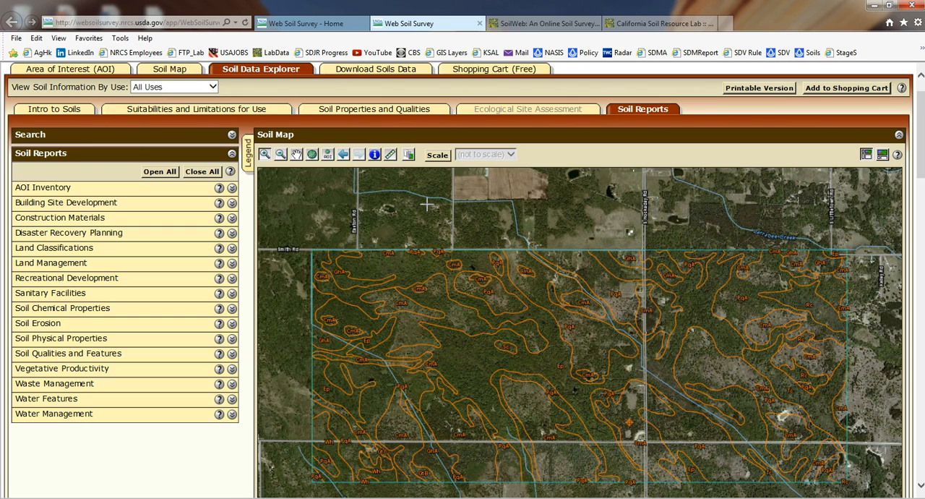